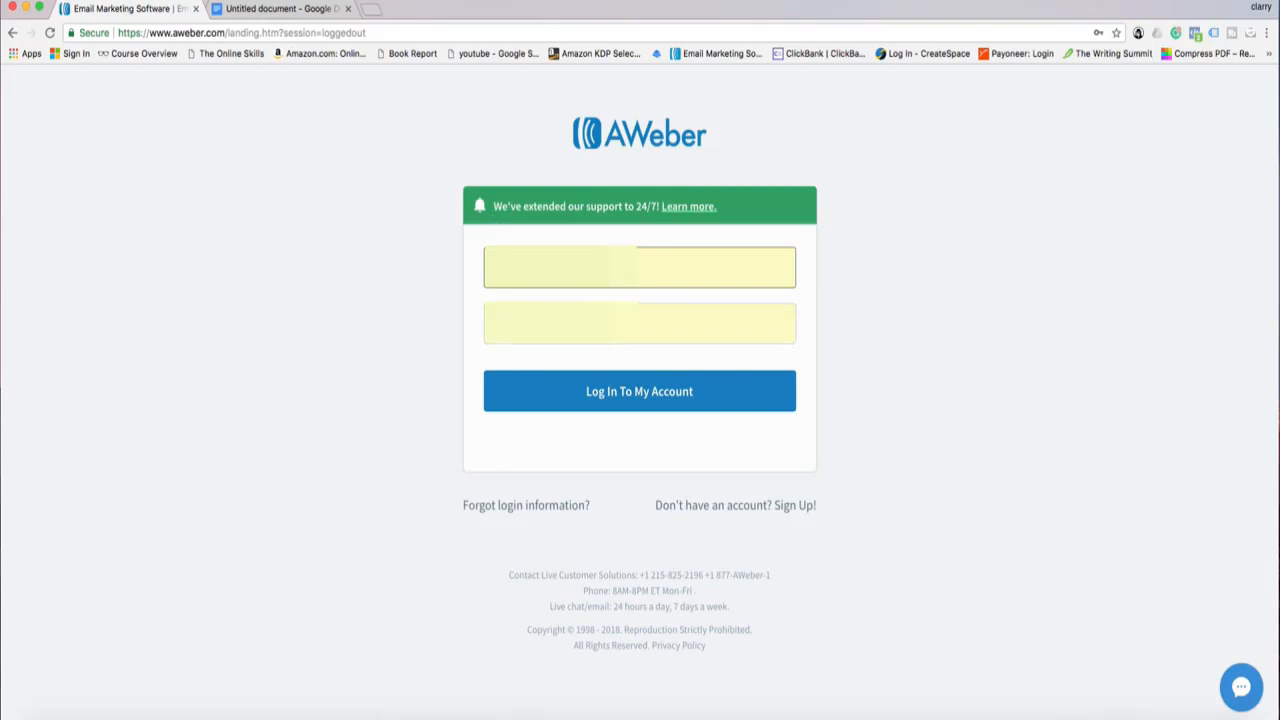
- Log in to the account with the prefilled credentials
{"action": "left_click", "coordinate": [640, 396]}
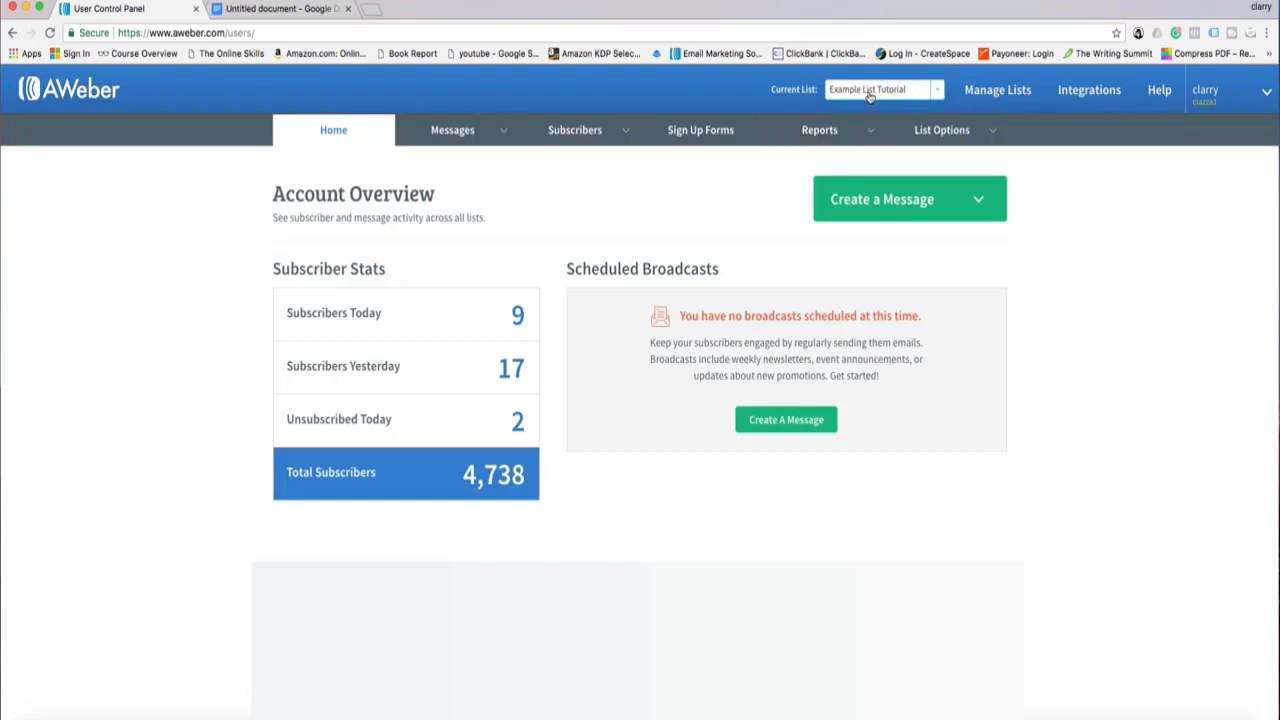
- View the setup form for creating a new list, and return to the account overview
{"action": "left_click", "coordinate": [994, 91]}
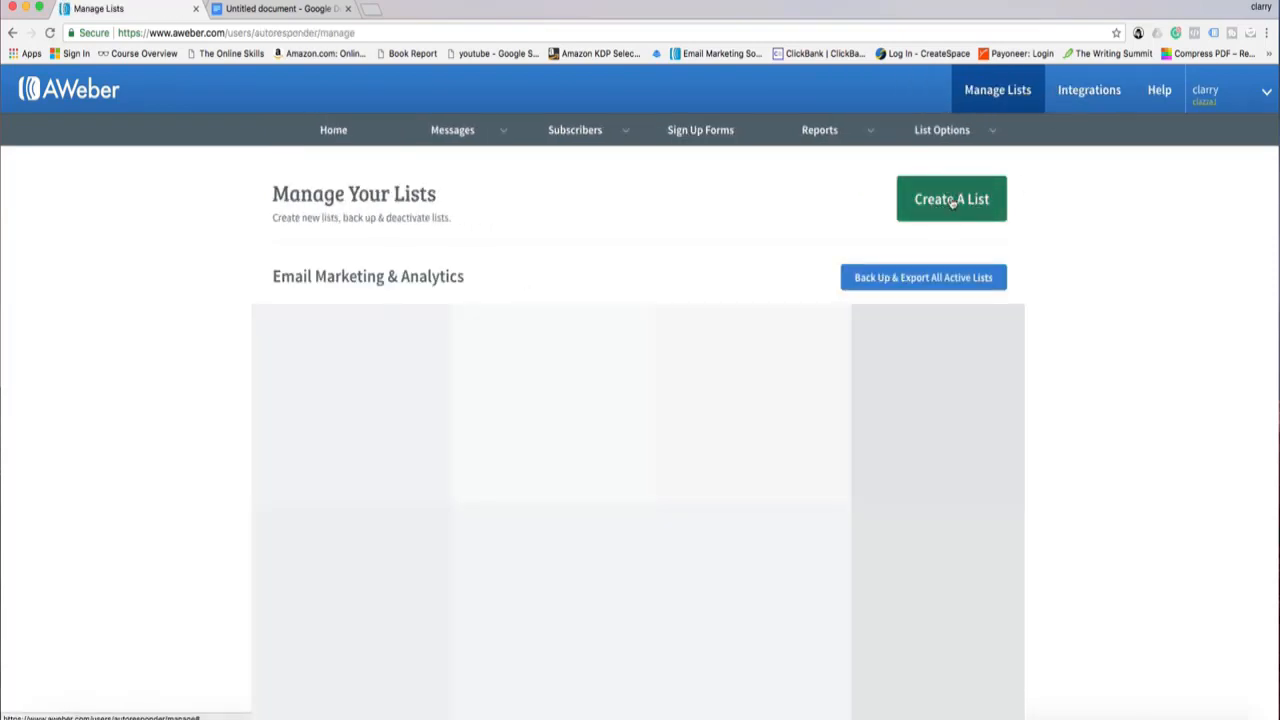
{"action": "left_click", "coordinate": [952, 201]}
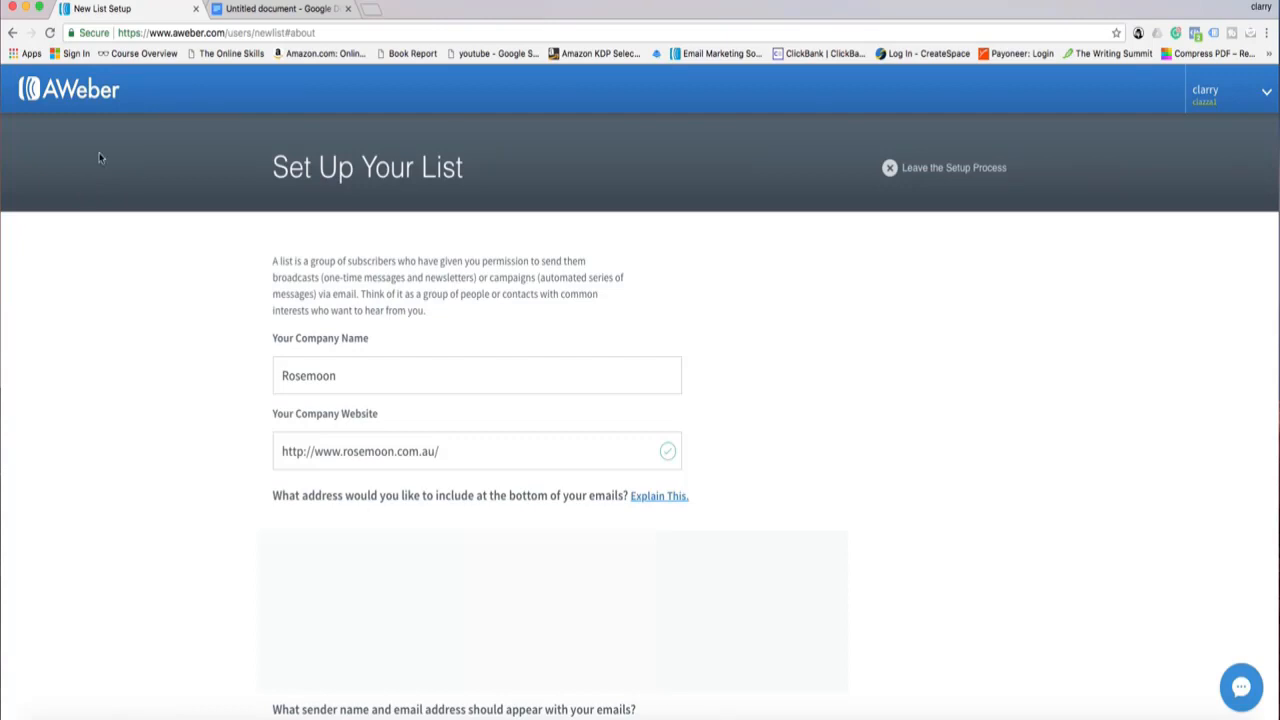
{"action": "left_click", "coordinate": [75, 92]}
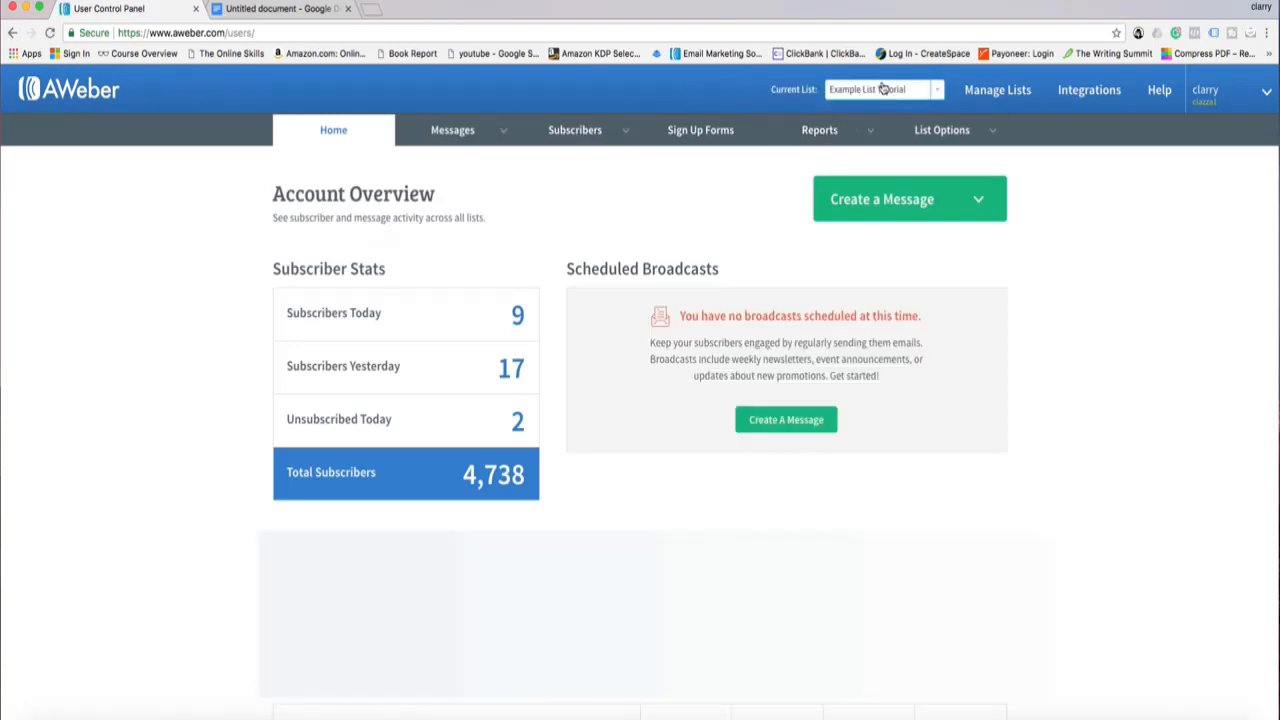
- View the import page for adding more than 10 subscribers to Example List Tutorial, and return to the account overview
{"action": "mouse_move", "coordinate": [894, 121]}
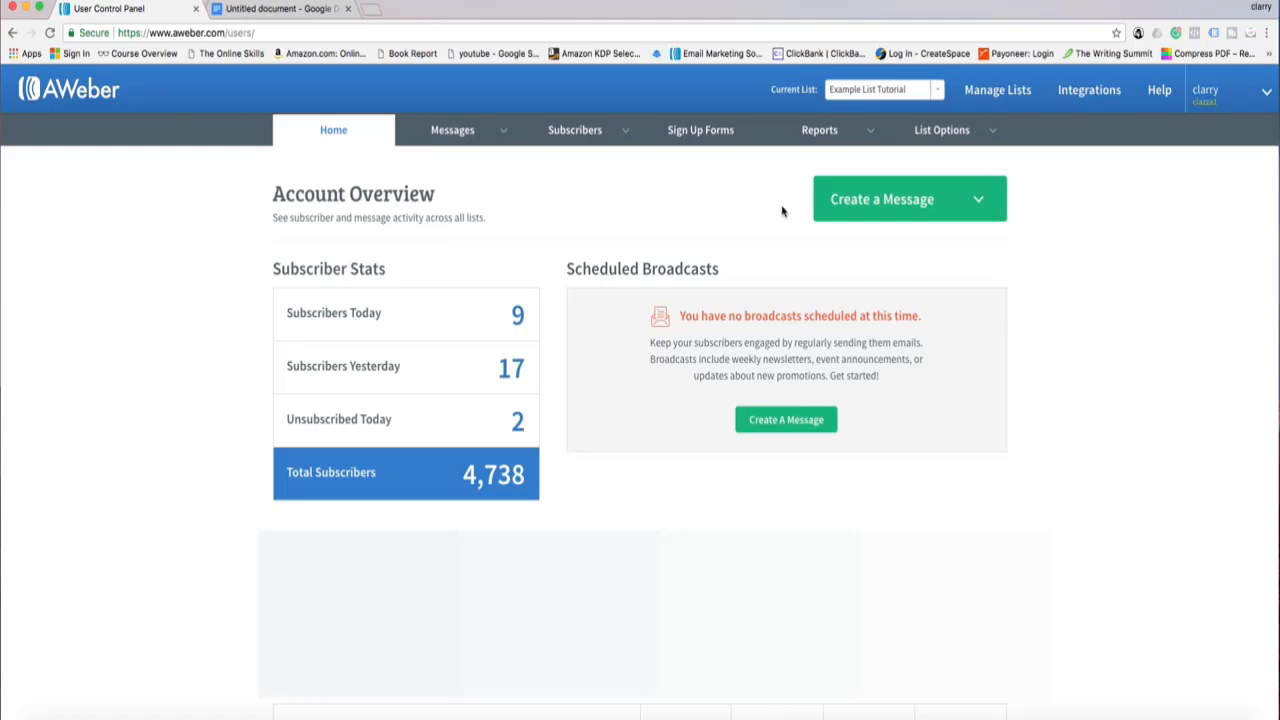
{"action": "left_click", "coordinate": [905, 205]}
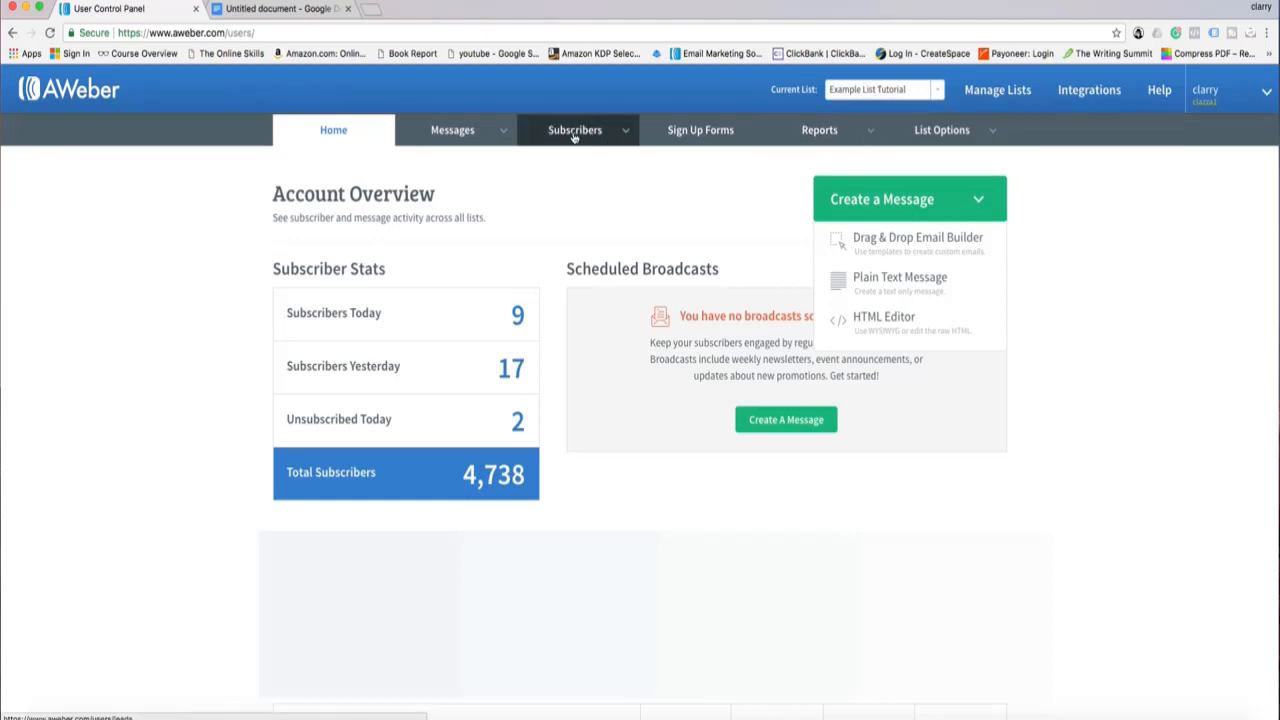
{"action": "mouse_move", "coordinate": [574, 137]}
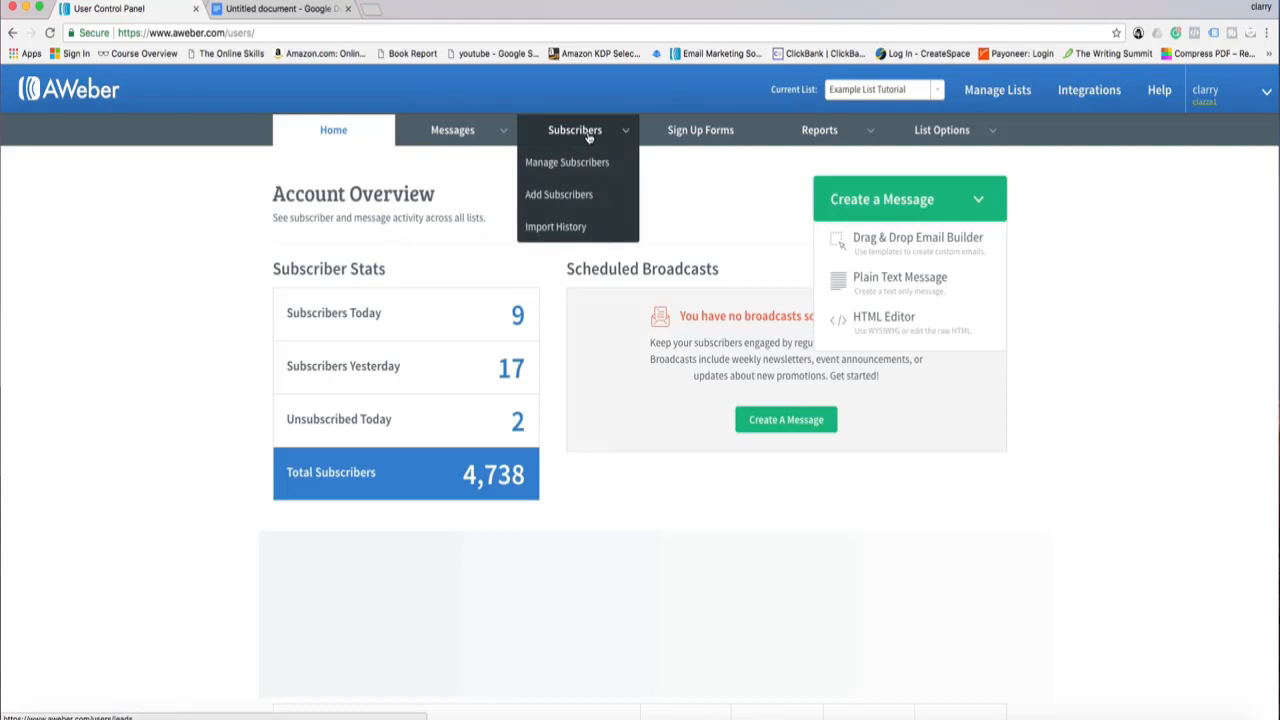
{"action": "left_click", "coordinate": [559, 198]}
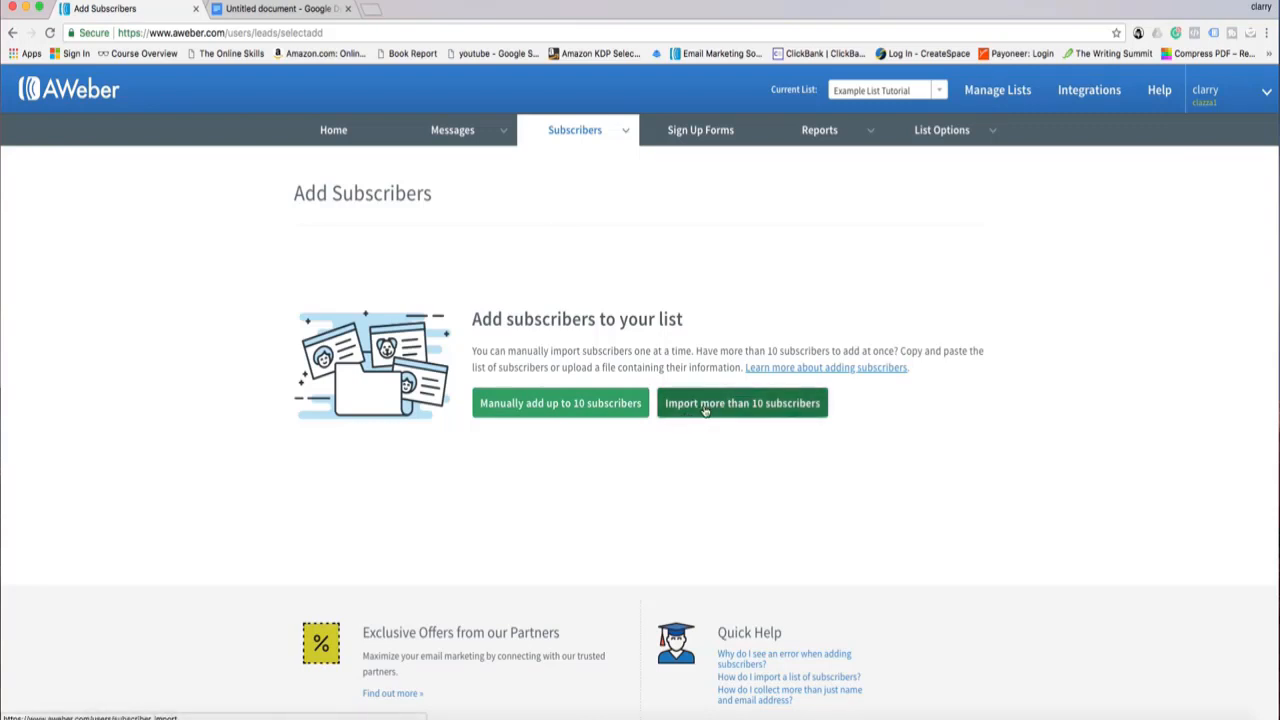
{"action": "left_click", "coordinate": [755, 405]}
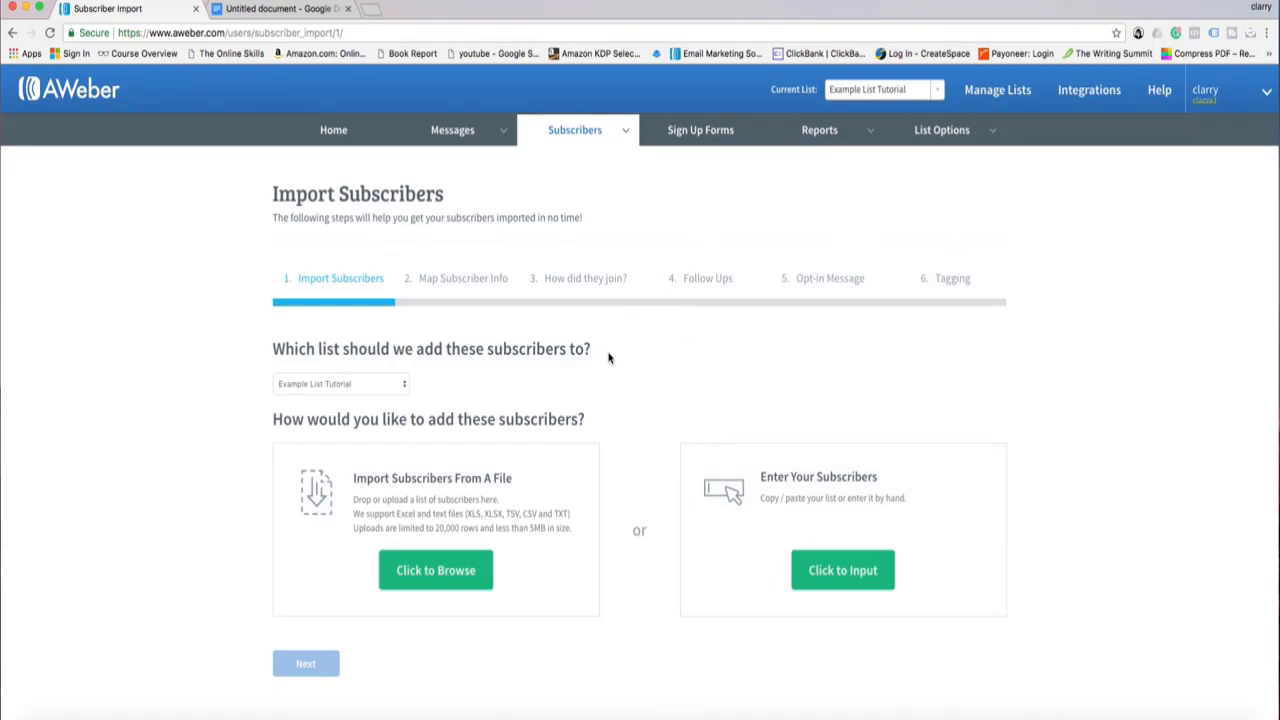
{"action": "left_click", "coordinate": [334, 131]}
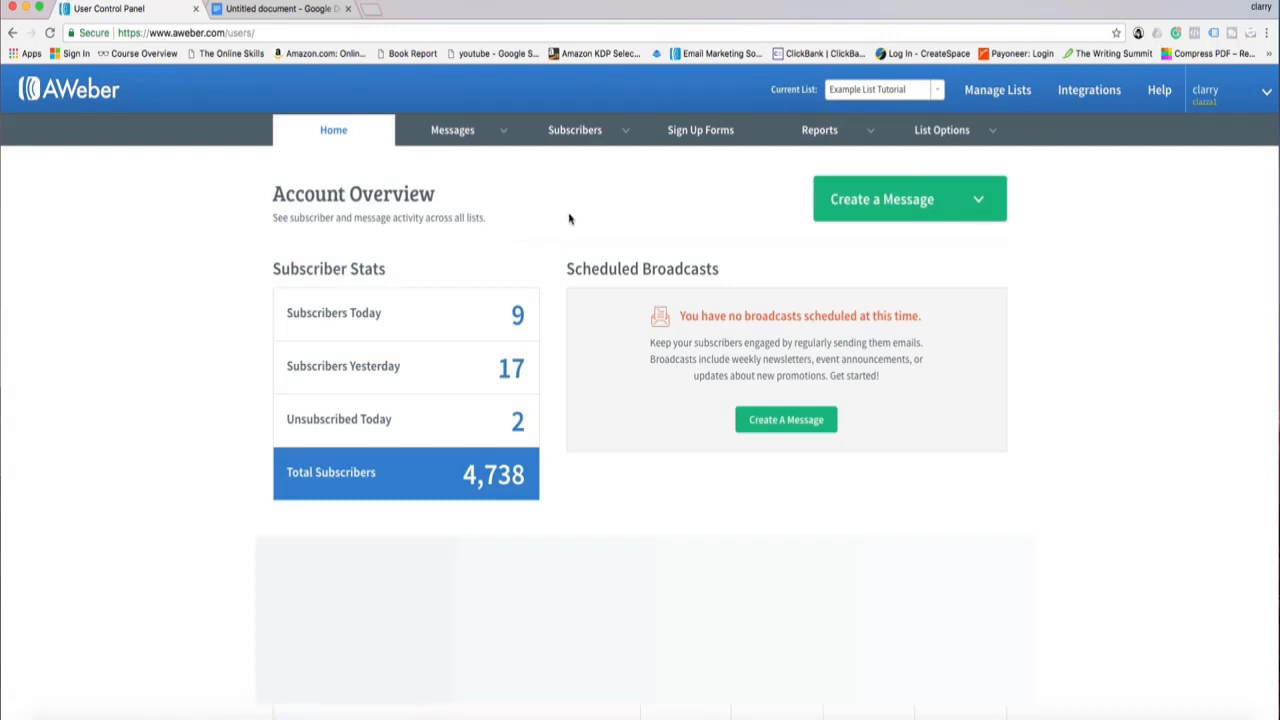
- Create a message with the Drag & Drop Email Builder and enter "Bulk Email" as its subject
{"action": "left_click", "coordinate": [882, 202]}
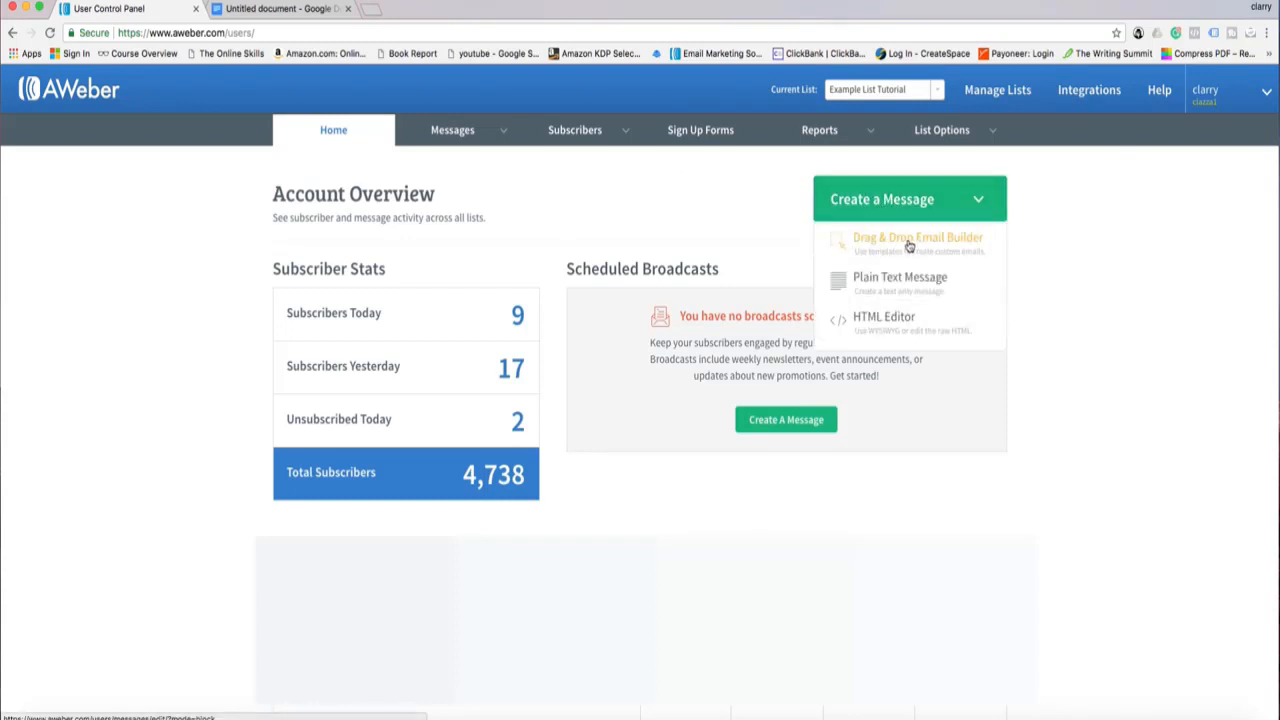
{"action": "left_click", "coordinate": [909, 245]}
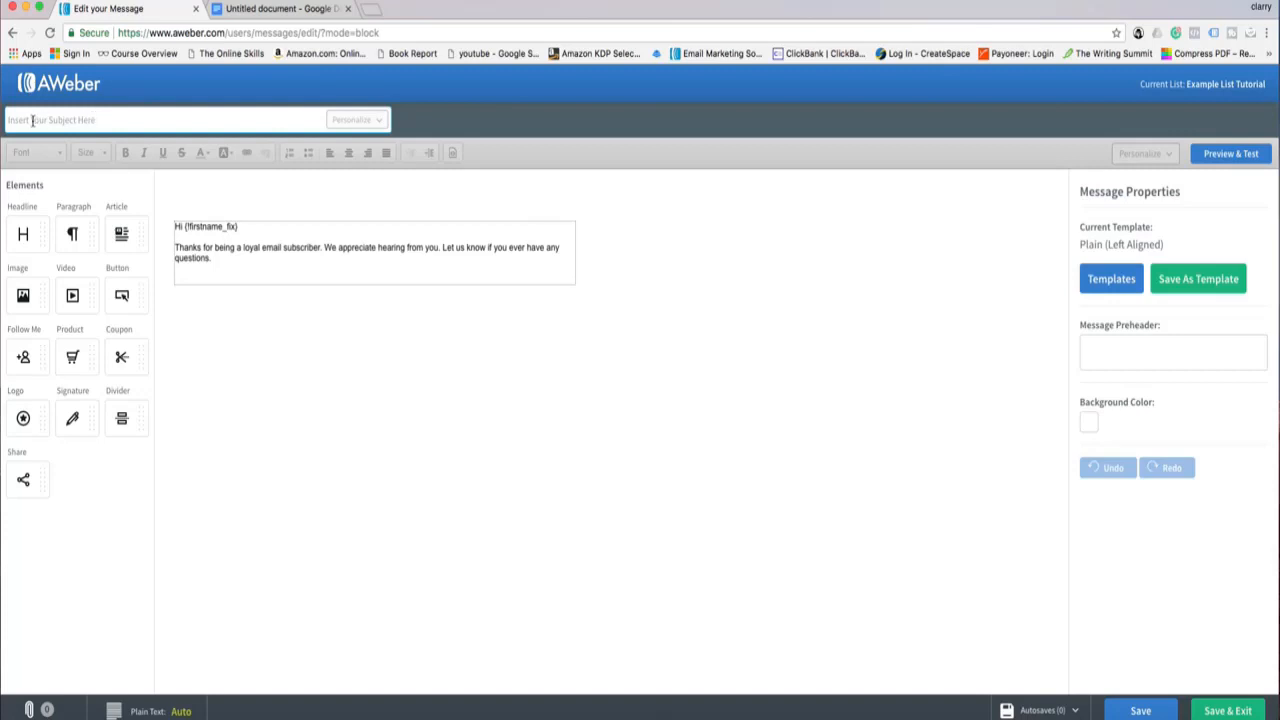
{"action": "left_click", "coordinate": [99, 118]}
{"action": "type", "text": "Bulk Email"}
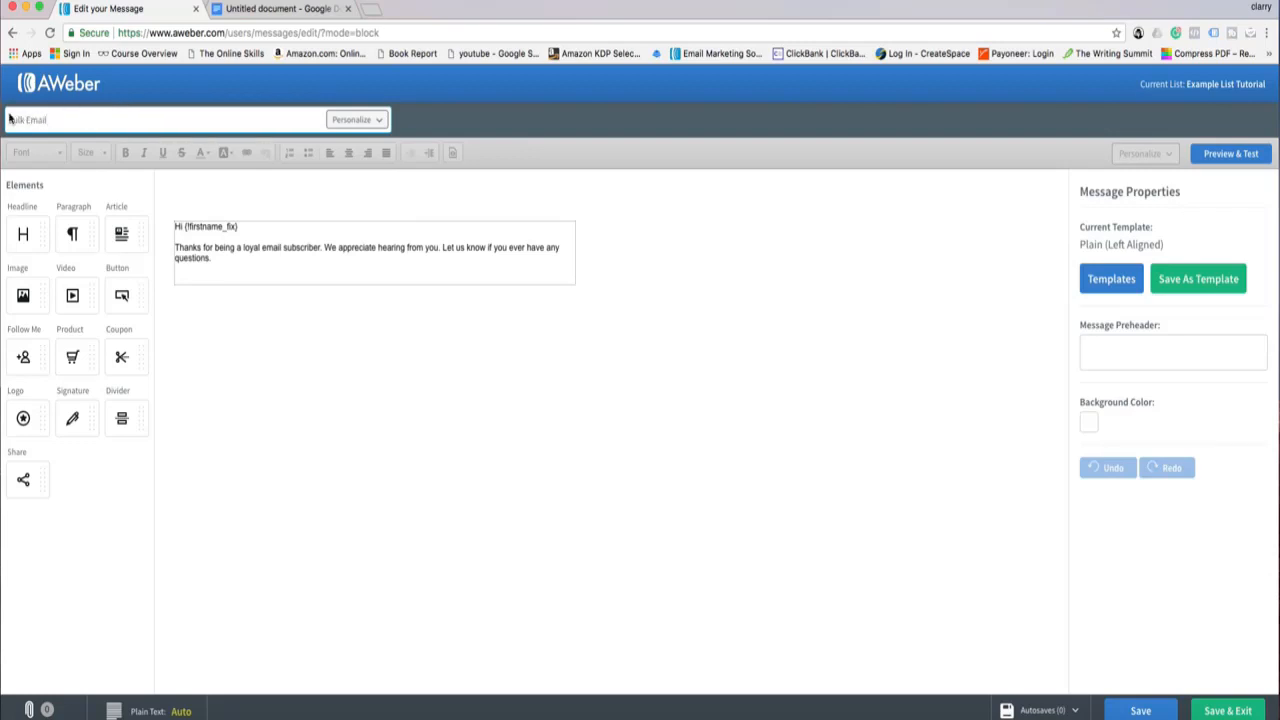
- Try personalizing the subject with the subscriber's Full Name field, and remove that field again
{"action": "left_click", "coordinate": [378, 120]}
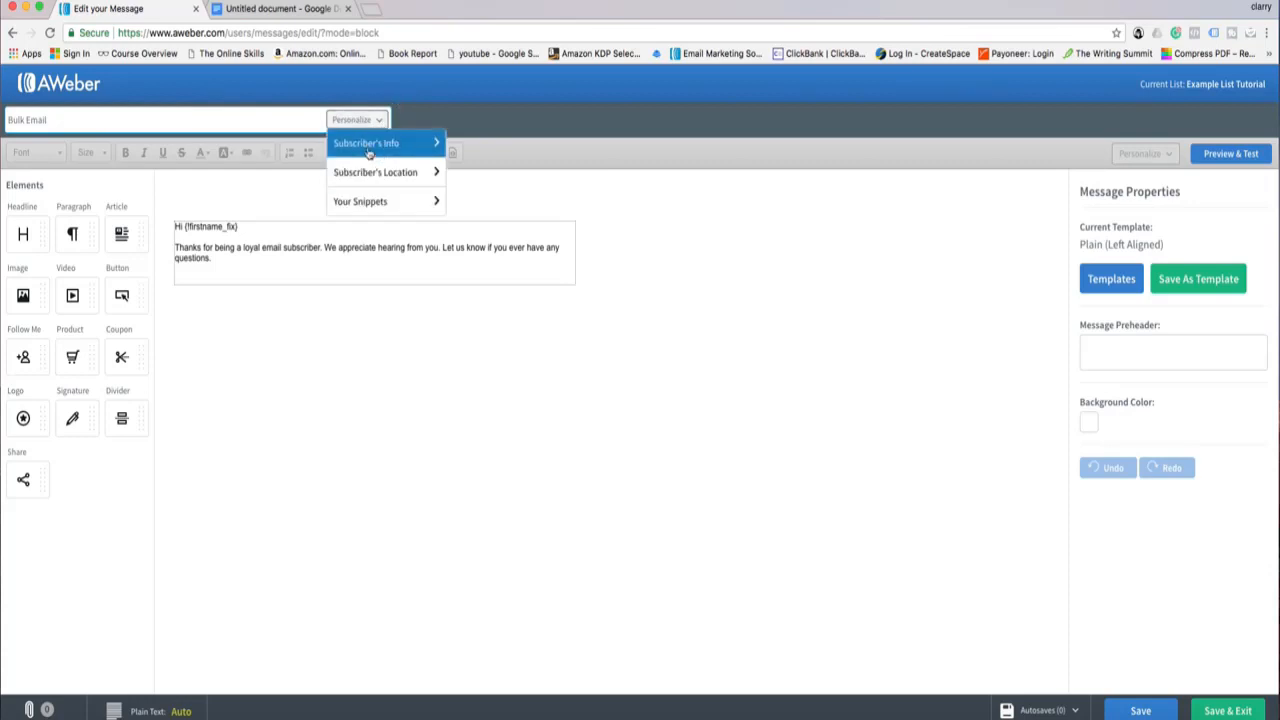
{"action": "left_click", "coordinate": [435, 144]}
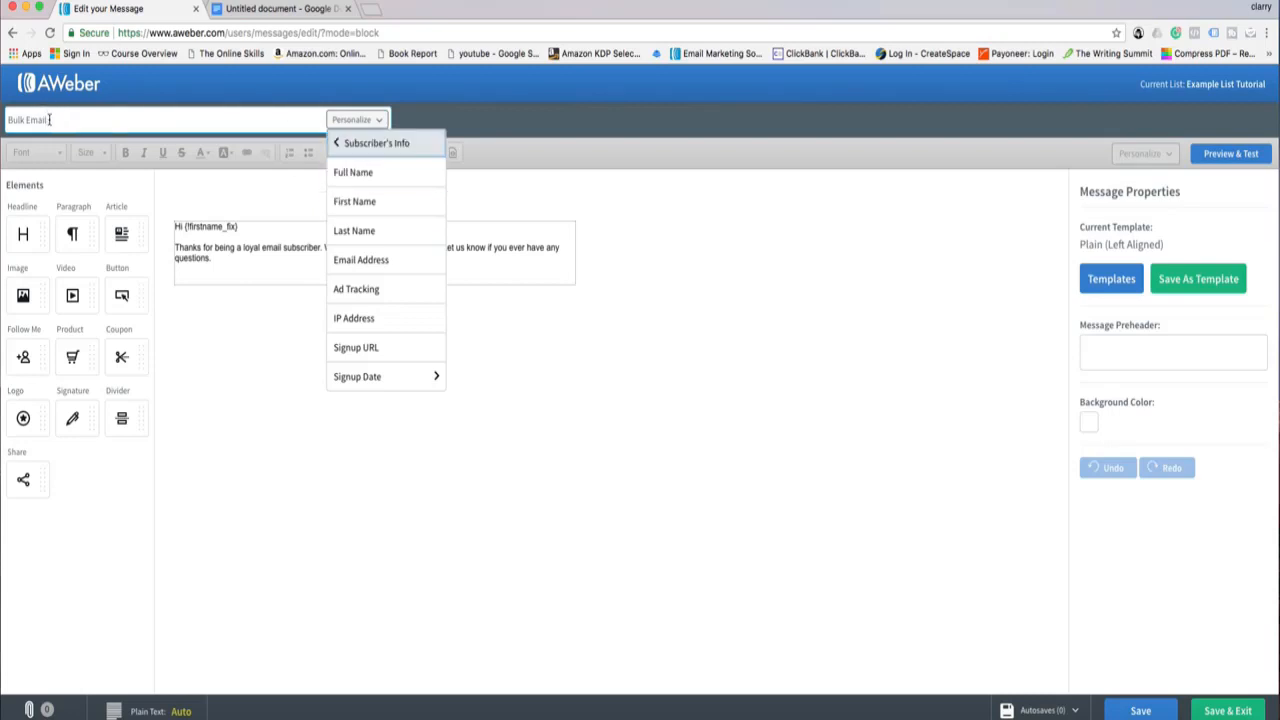
{"action": "left_click", "coordinate": [369, 173]}
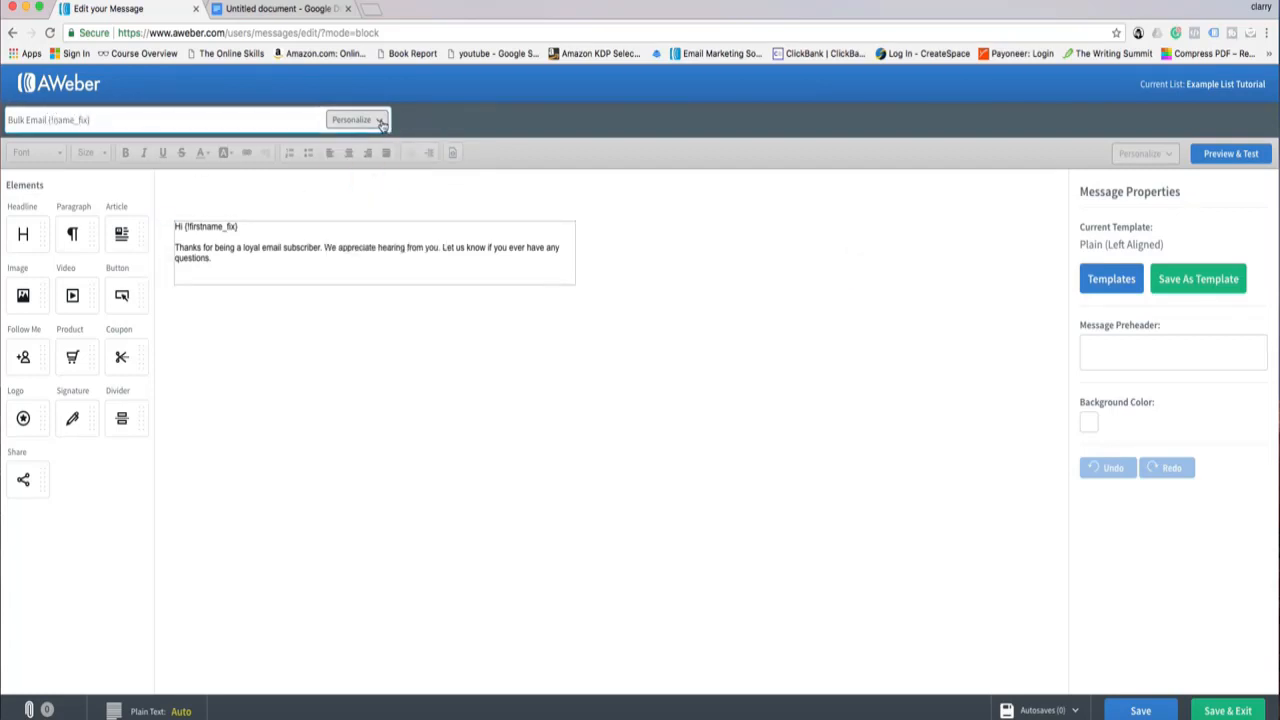
{"action": "left_click_drag", "start_coordinate": [89, 119], "coordinate": [50, 119]}
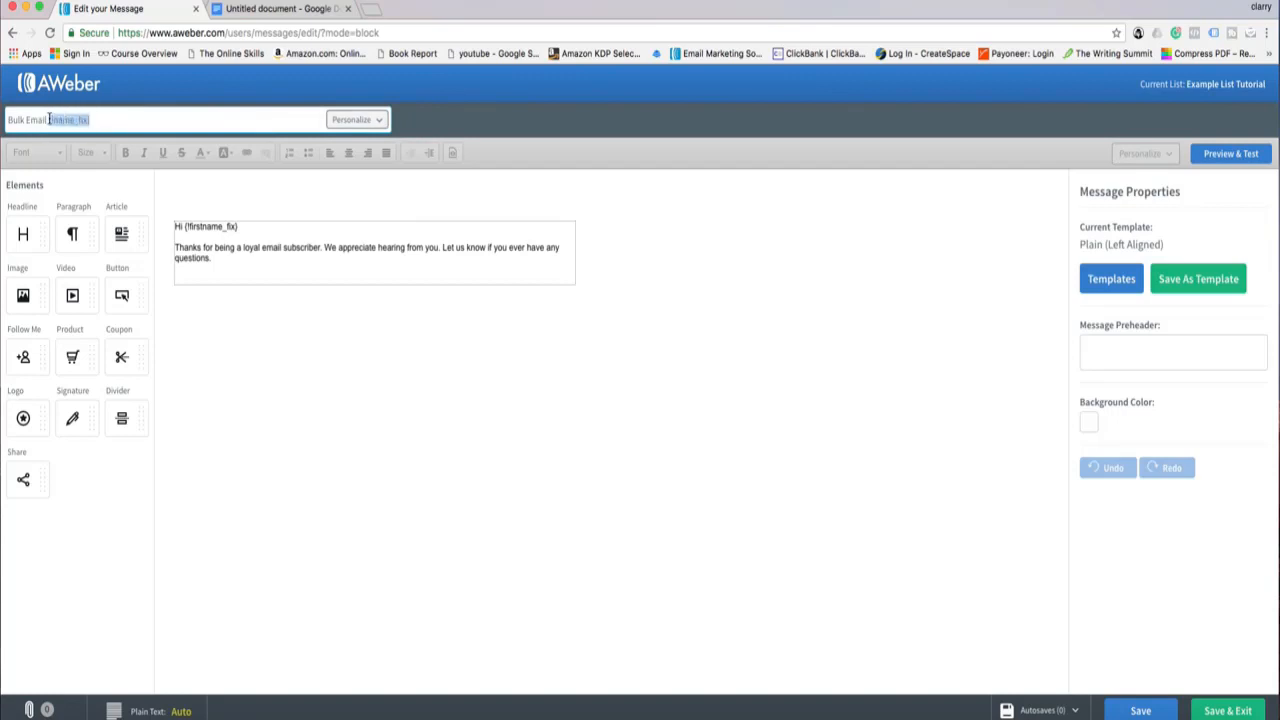
{"action": "key", "text": "BackSpace"}
{"action": "left_click", "coordinate": [374, 120]}
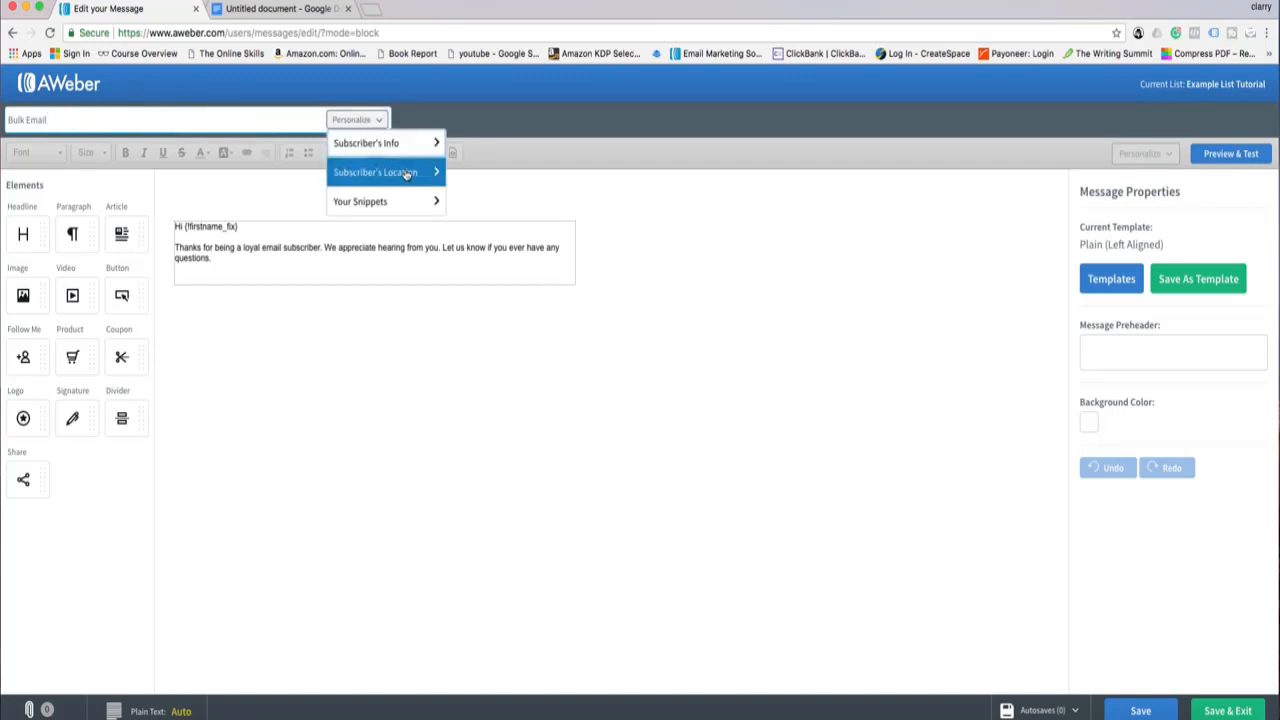
{"action": "left_click", "coordinate": [247, 115]}
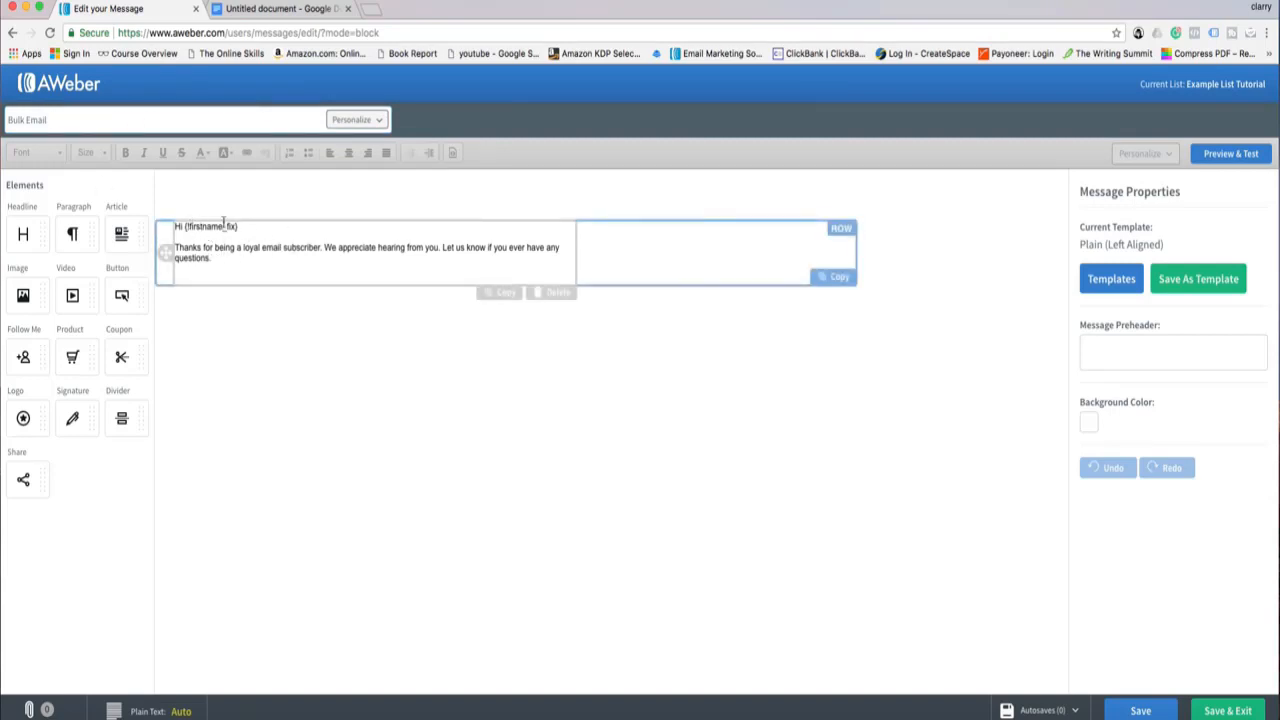
- Replace the message's default body text with the complete email text copied from the Google Docs document
{"action": "left_click", "coordinate": [272, 9]}
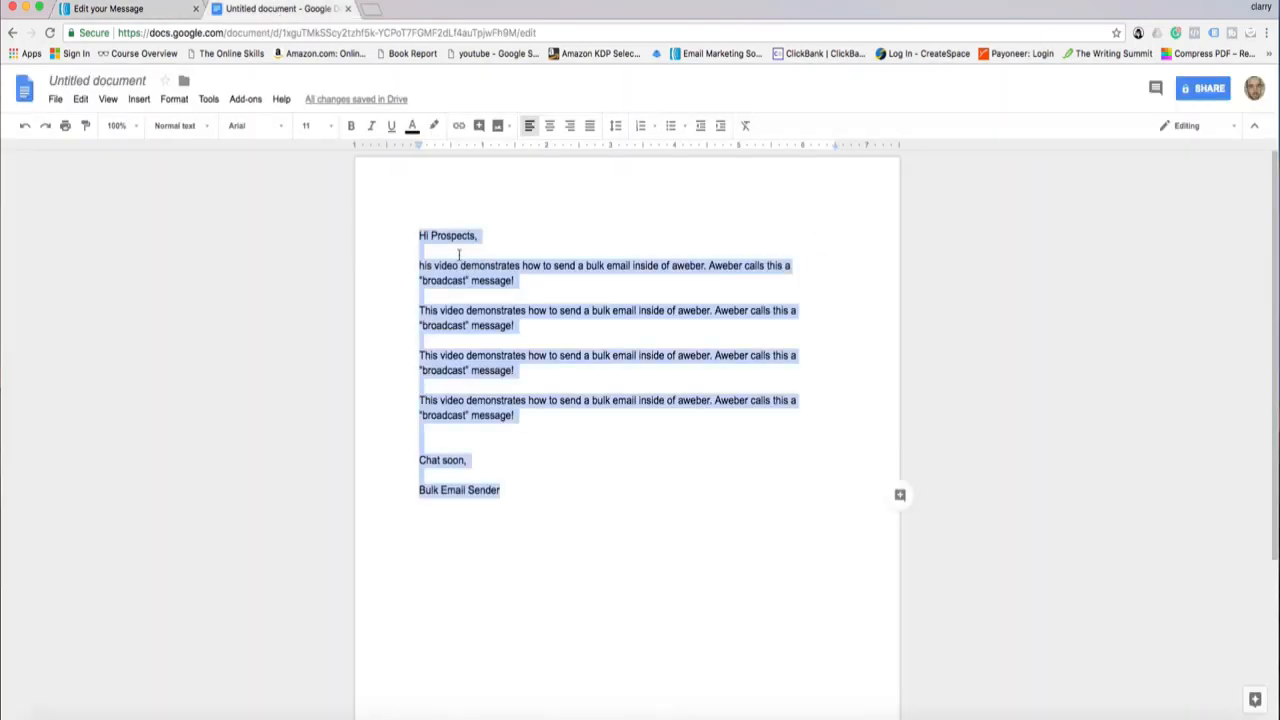
{"action": "left_click", "coordinate": [534, 495]}
{"action": "left_click_drag", "start_coordinate": [504, 492], "coordinate": [433, 266]}
{"action": "key", "text": "super+c"}
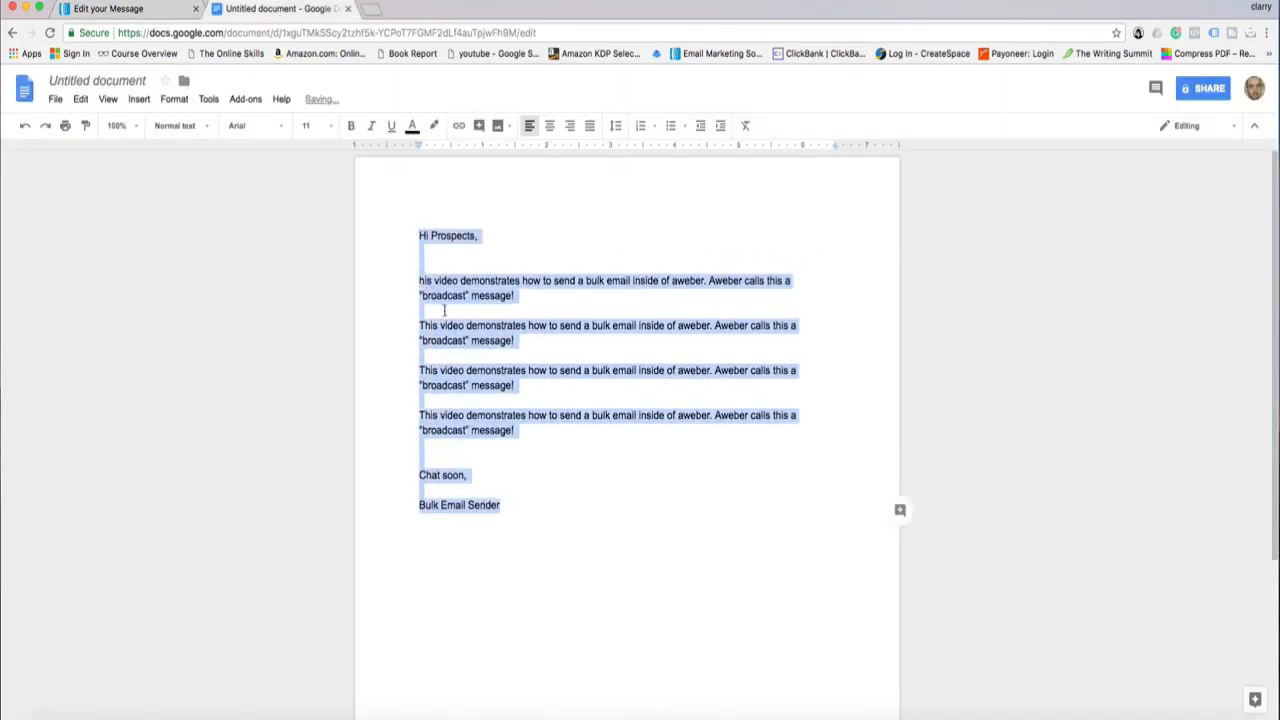
{"action": "left_click", "coordinate": [110, 8]}
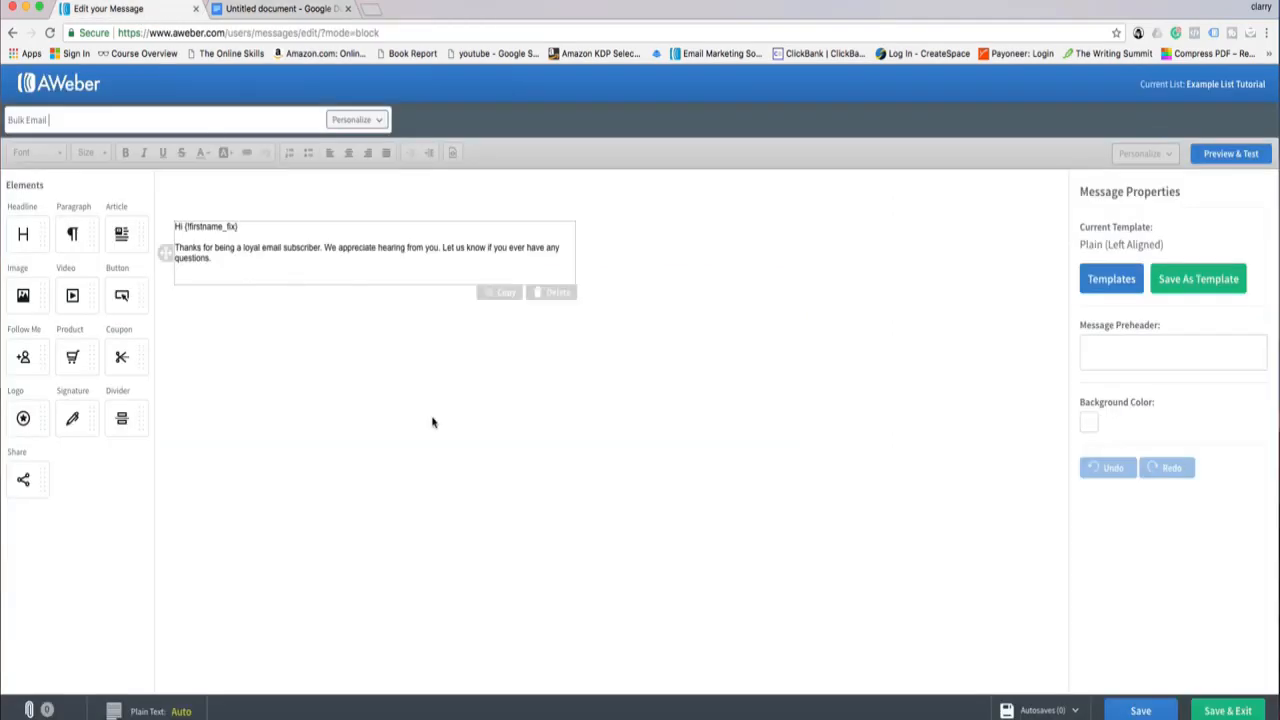
{"action": "left_click_drag", "start_coordinate": [216, 260], "coordinate": [175, 226]}
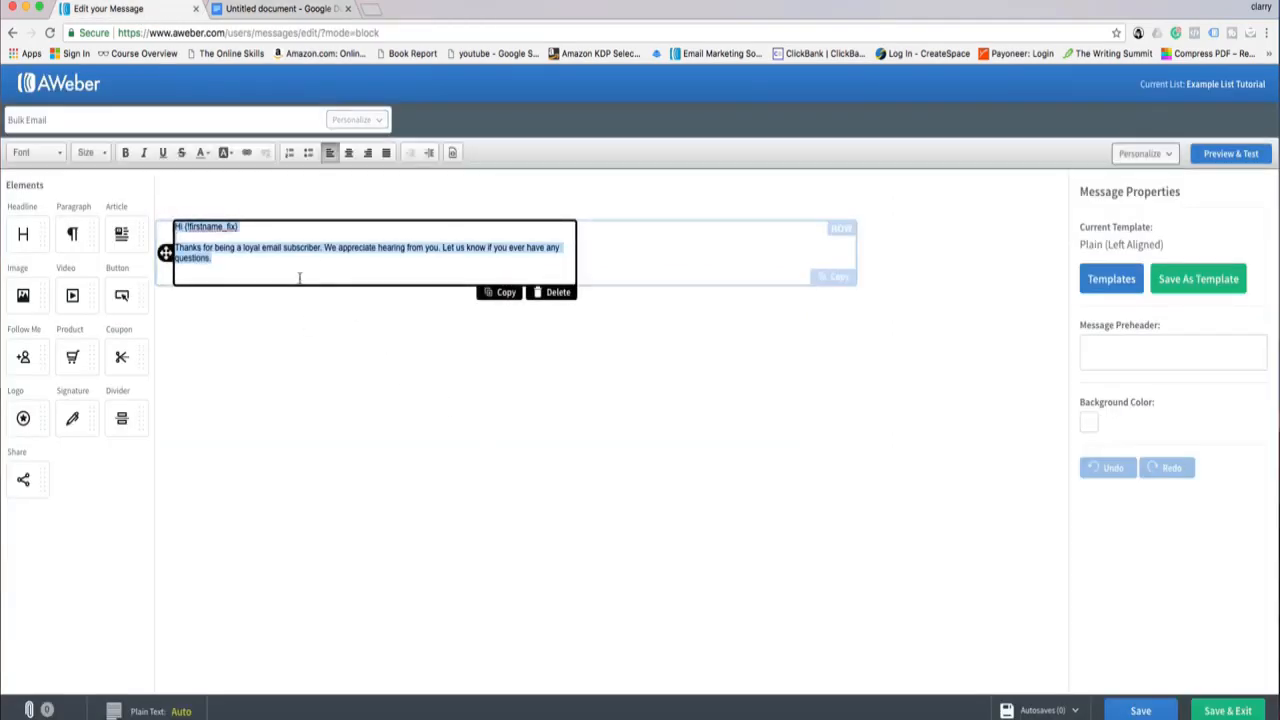
{"action": "key", "text": "super+v"}
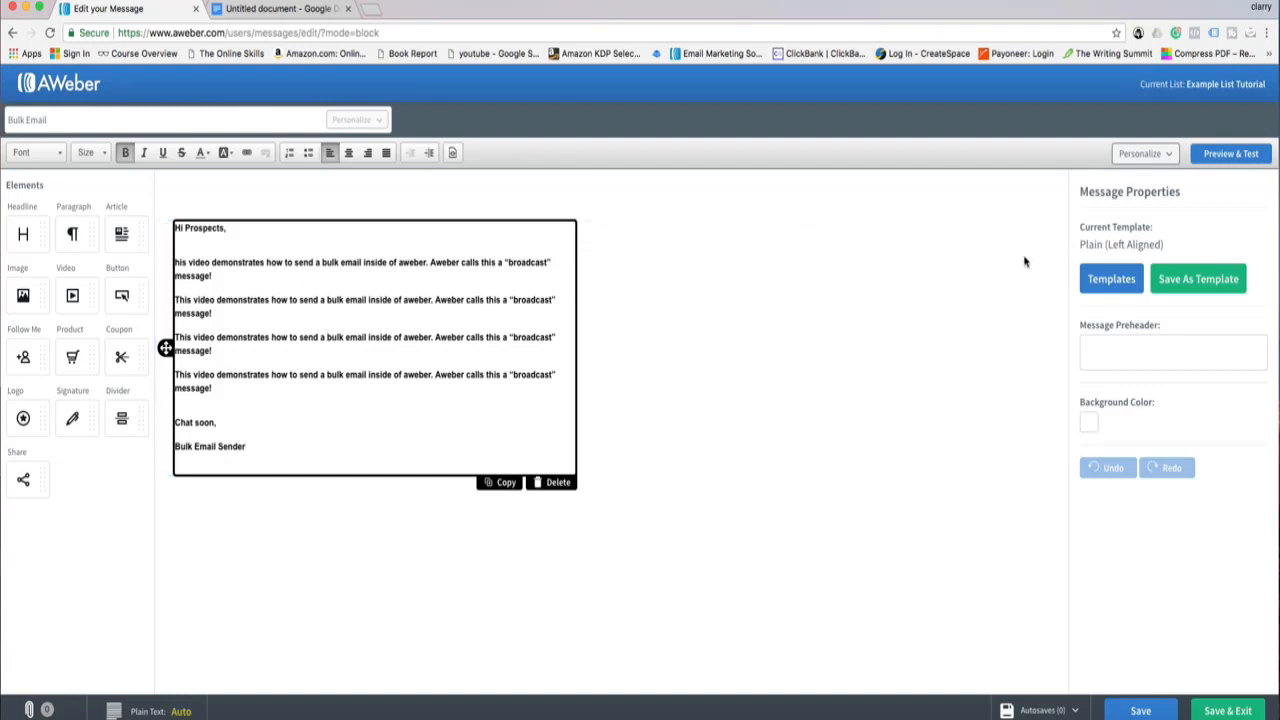
- Send a test email from the message preview, and save and exit the message
{"action": "left_click", "coordinate": [1236, 156]}
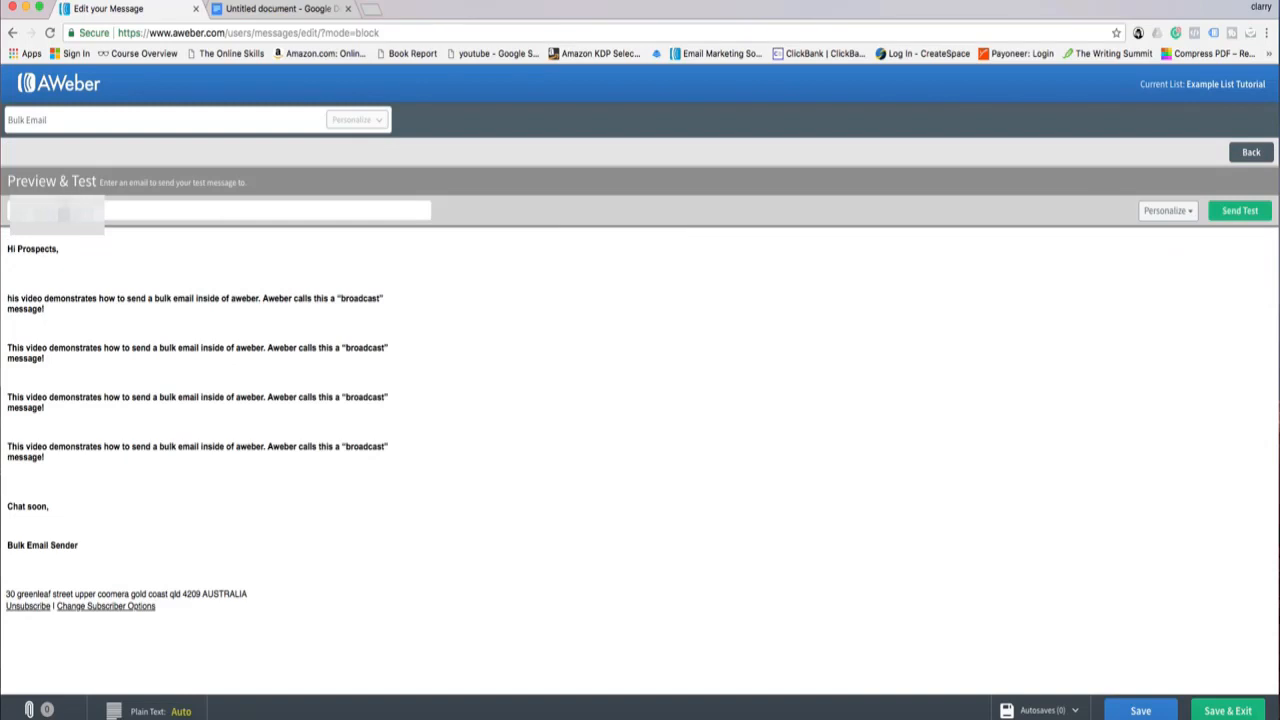
{"action": "left_click", "coordinate": [1242, 217]}
{"action": "left_click", "coordinate": [1228, 711]}
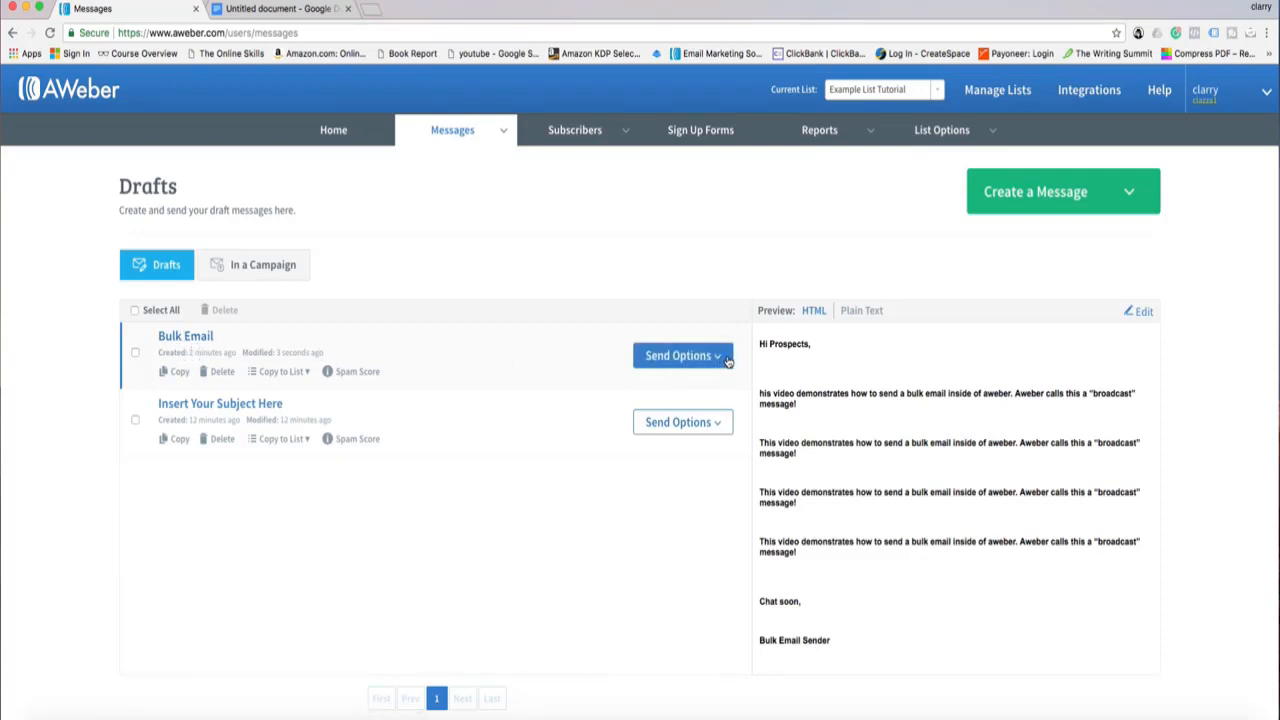
- Check the spam score of the Bulk Email draft, and return to the drafts list
{"action": "left_click", "coordinate": [350, 373]}
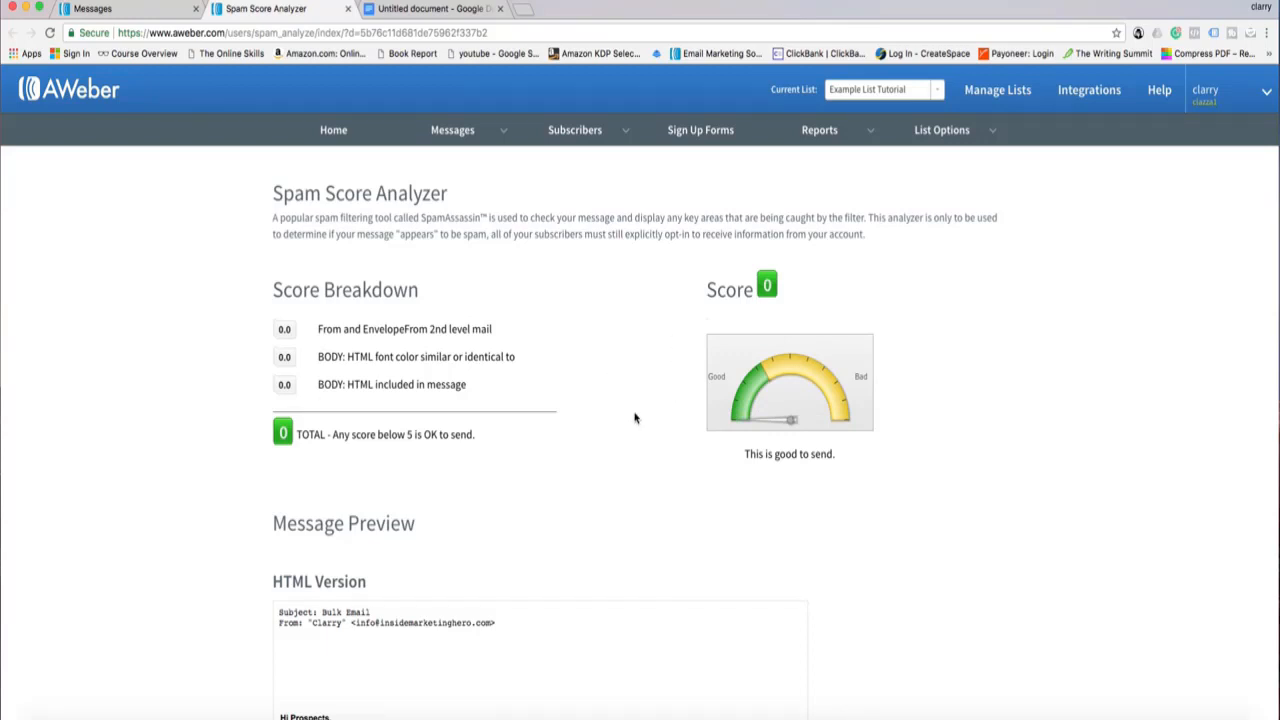
{"action": "left_click", "coordinate": [118, 10]}
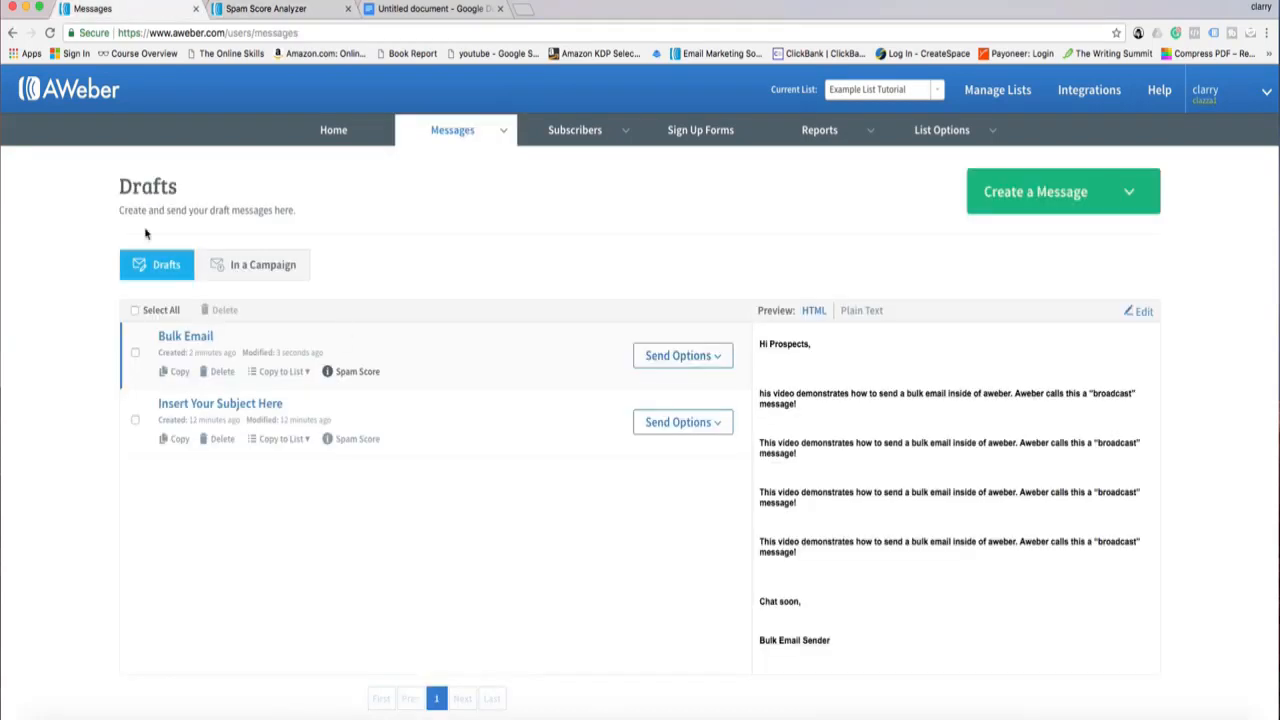
- Open the broadcast scheduling settings for the Bulk Email draft and examine its receiving list and subscriber segment
{"action": "left_click", "coordinate": [716, 358]}
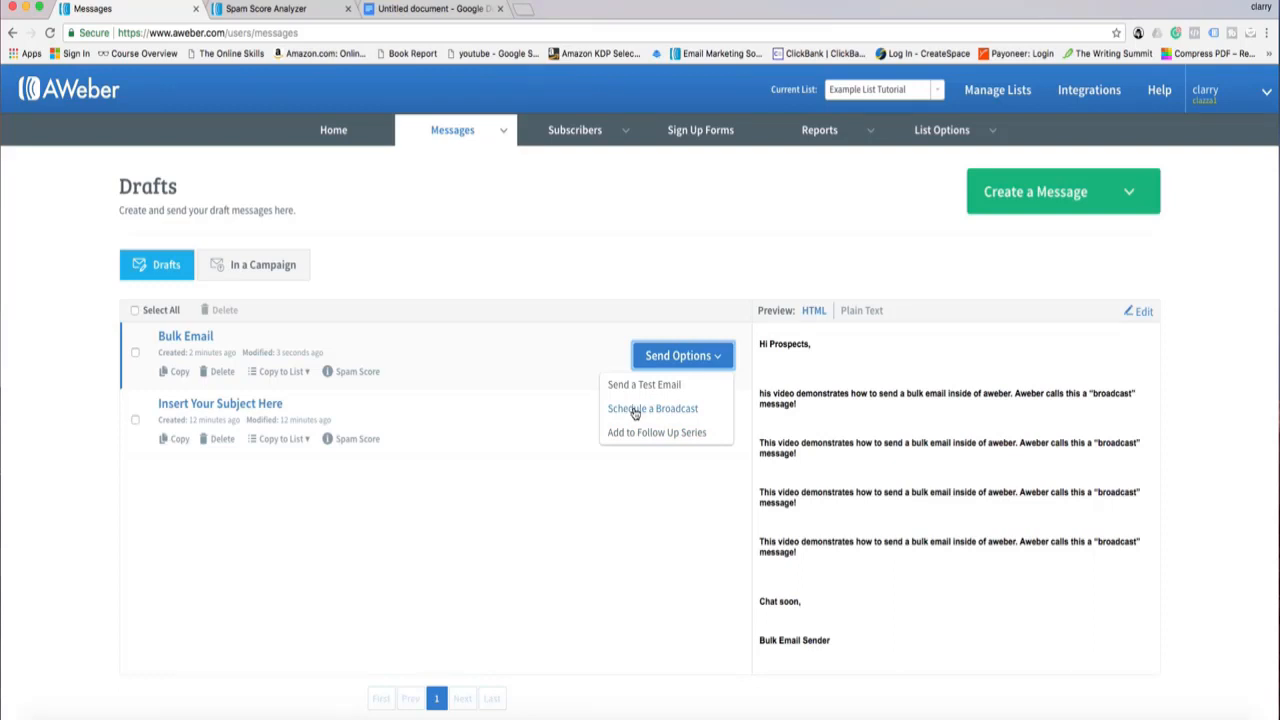
{"action": "left_click", "coordinate": [677, 410]}
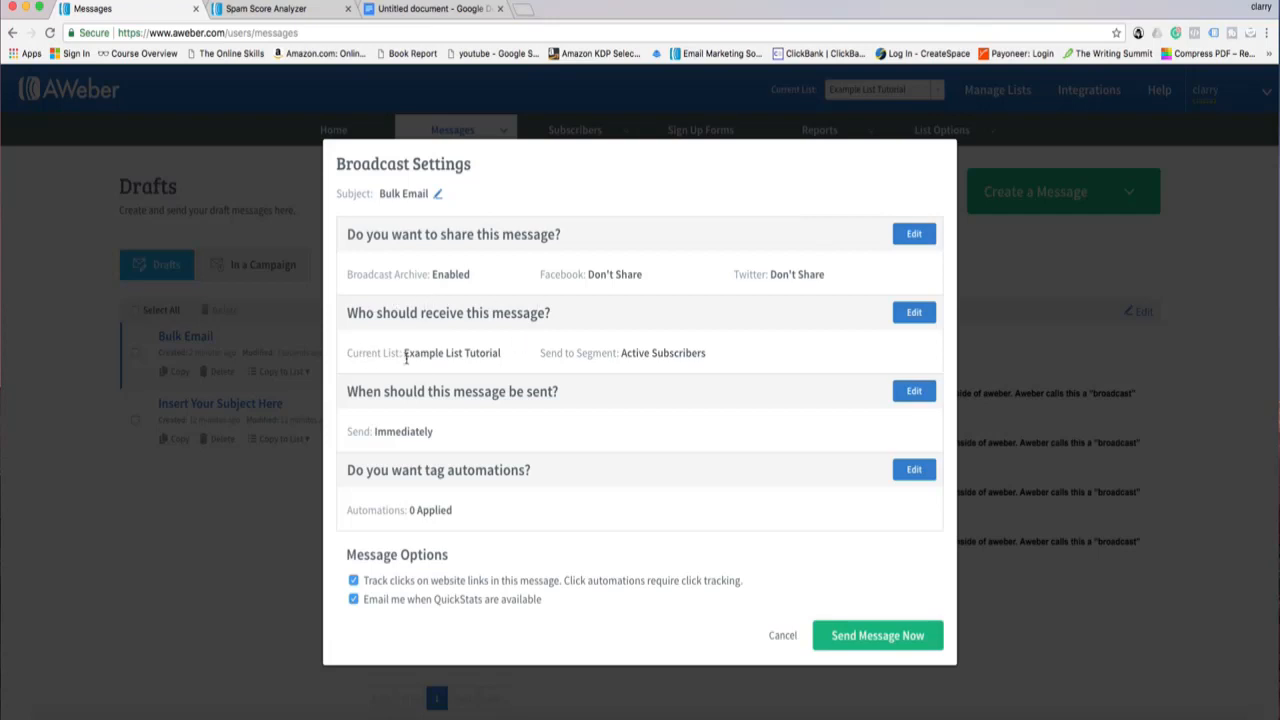
{"action": "left_click_drag", "start_coordinate": [405, 355], "coordinate": [502, 355]}
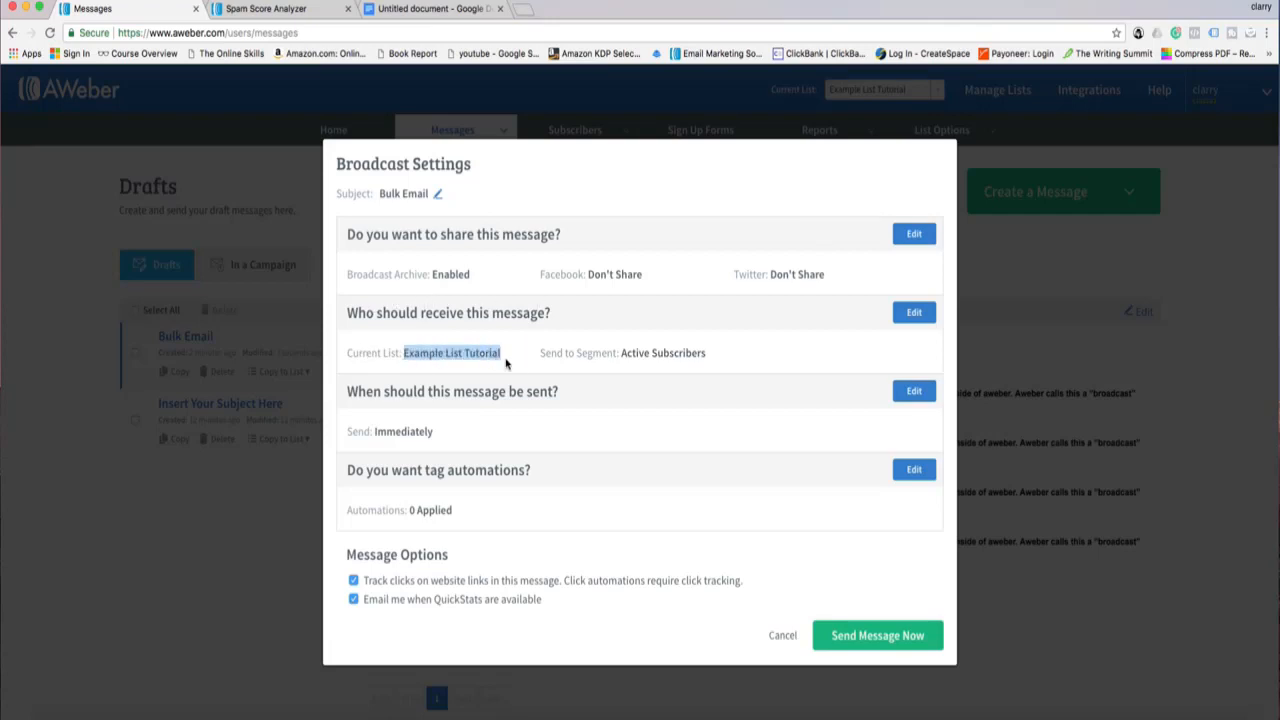
{"action": "left_click", "coordinate": [506, 363]}
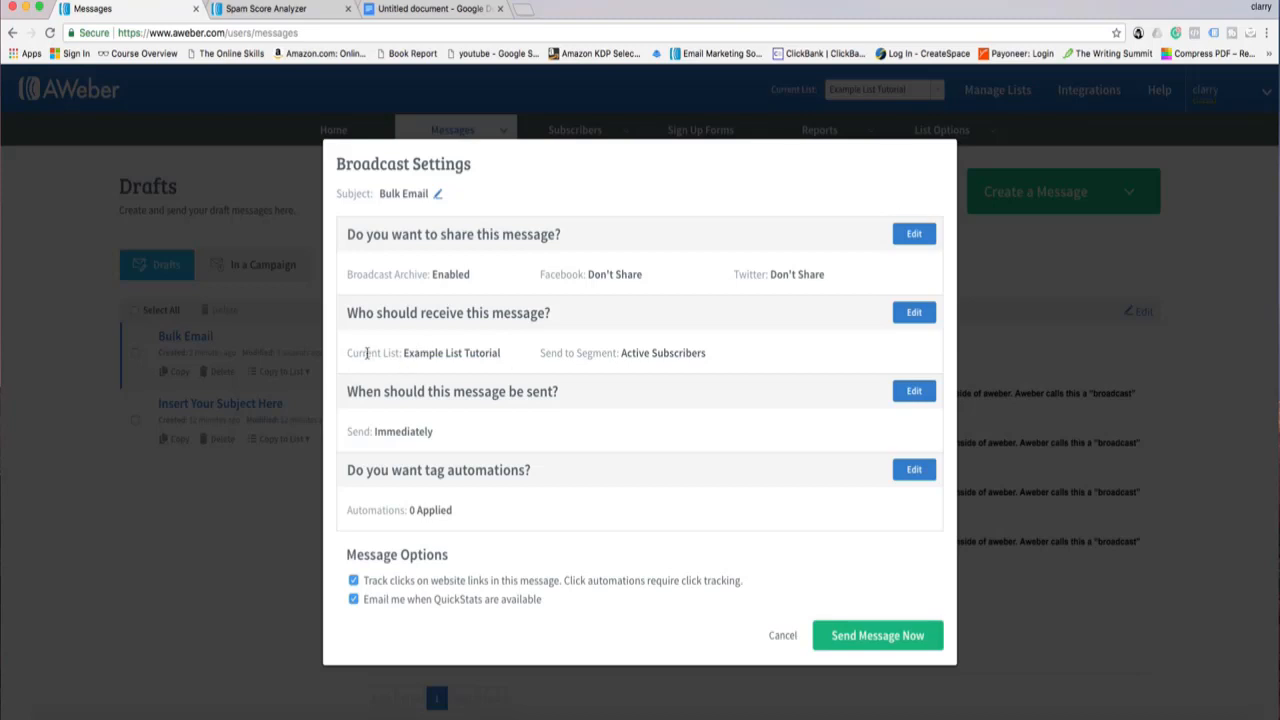
{"action": "left_click_drag", "start_coordinate": [364, 354], "coordinate": [402, 355]}
{"action": "left_click", "coordinate": [402, 355]}
{"action": "left_click_drag", "start_coordinate": [634, 352], "coordinate": [711, 360]}
{"action": "triple_click", "coordinate": [710, 358]}
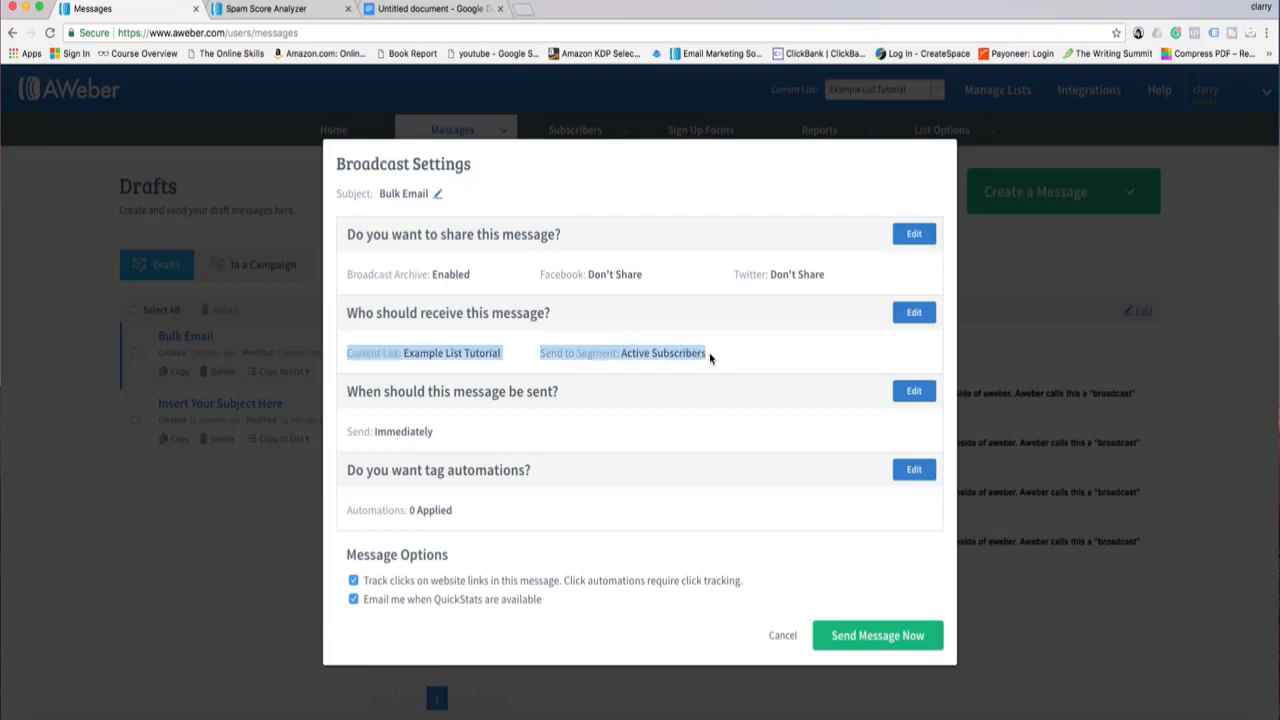
{"action": "left_click", "coordinate": [710, 358]}
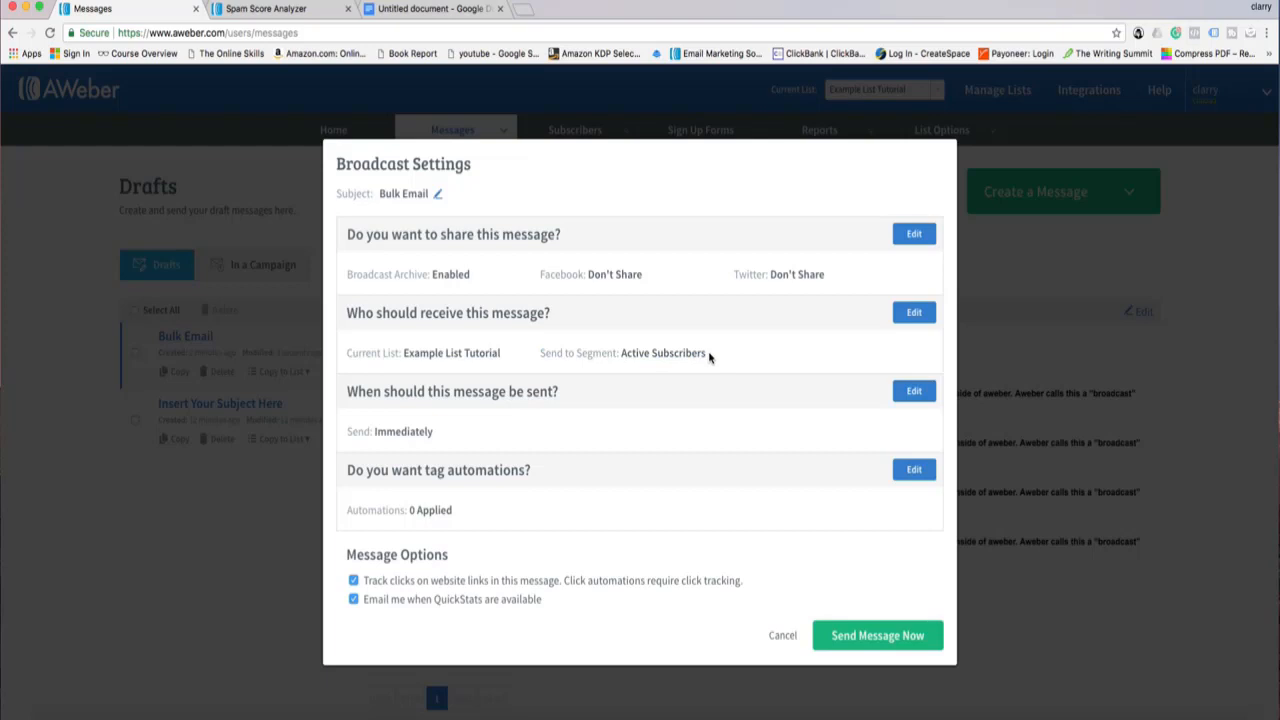
{"action": "left_click_drag", "start_coordinate": [711, 358], "coordinate": [623, 352]}
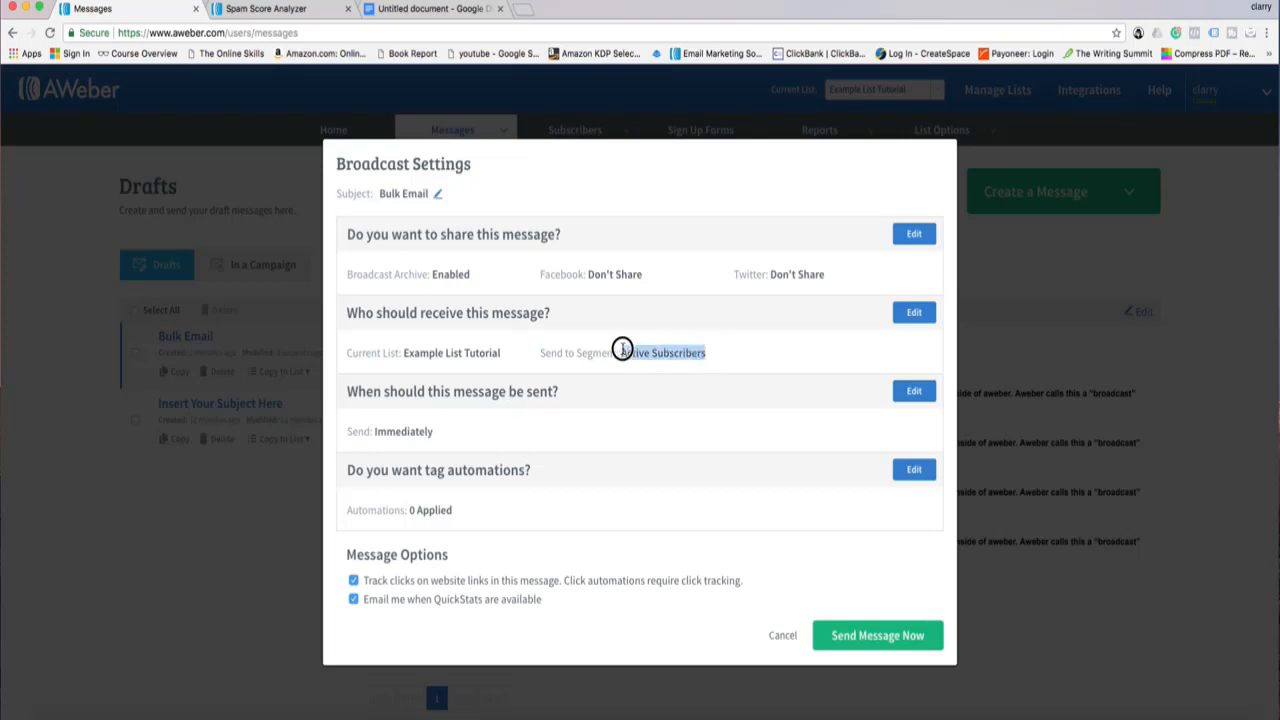
{"action": "left_click", "coordinate": [643, 356]}
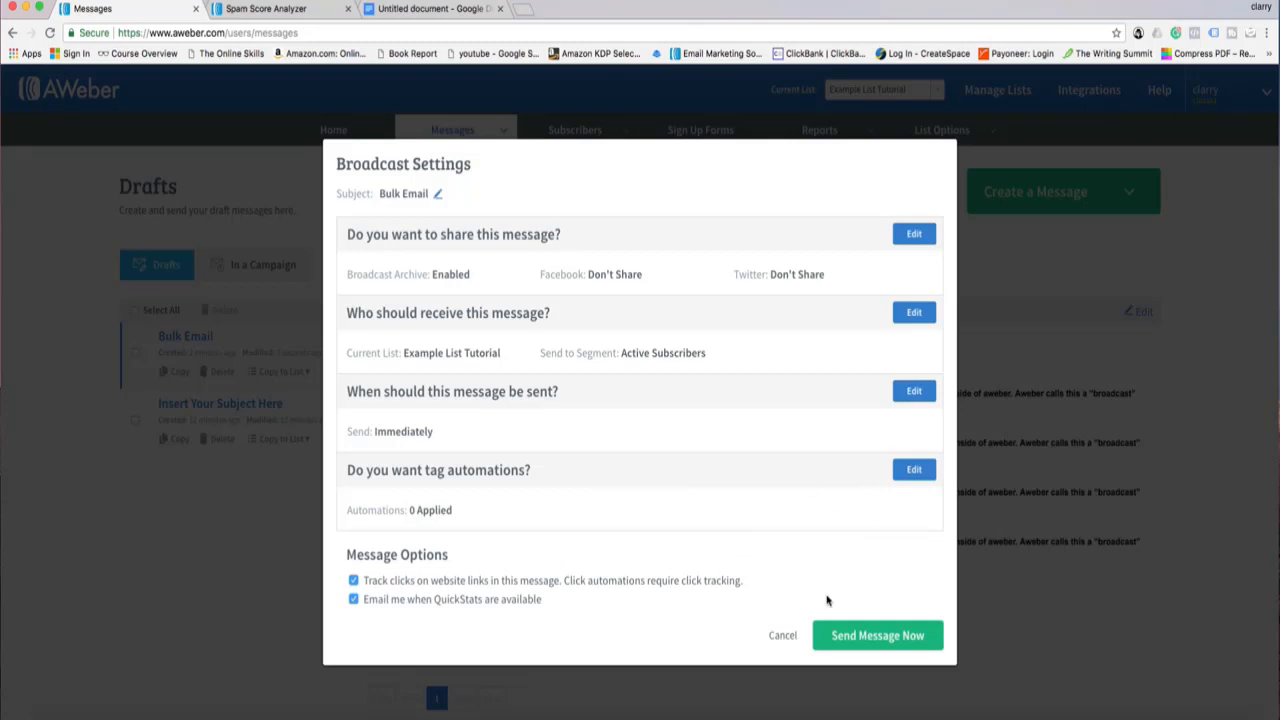
- Start sending the Bulk Email broadcast immediately, cancel at the confirmation, and close the broadcast settings
{"action": "left_click", "coordinate": [882, 637]}
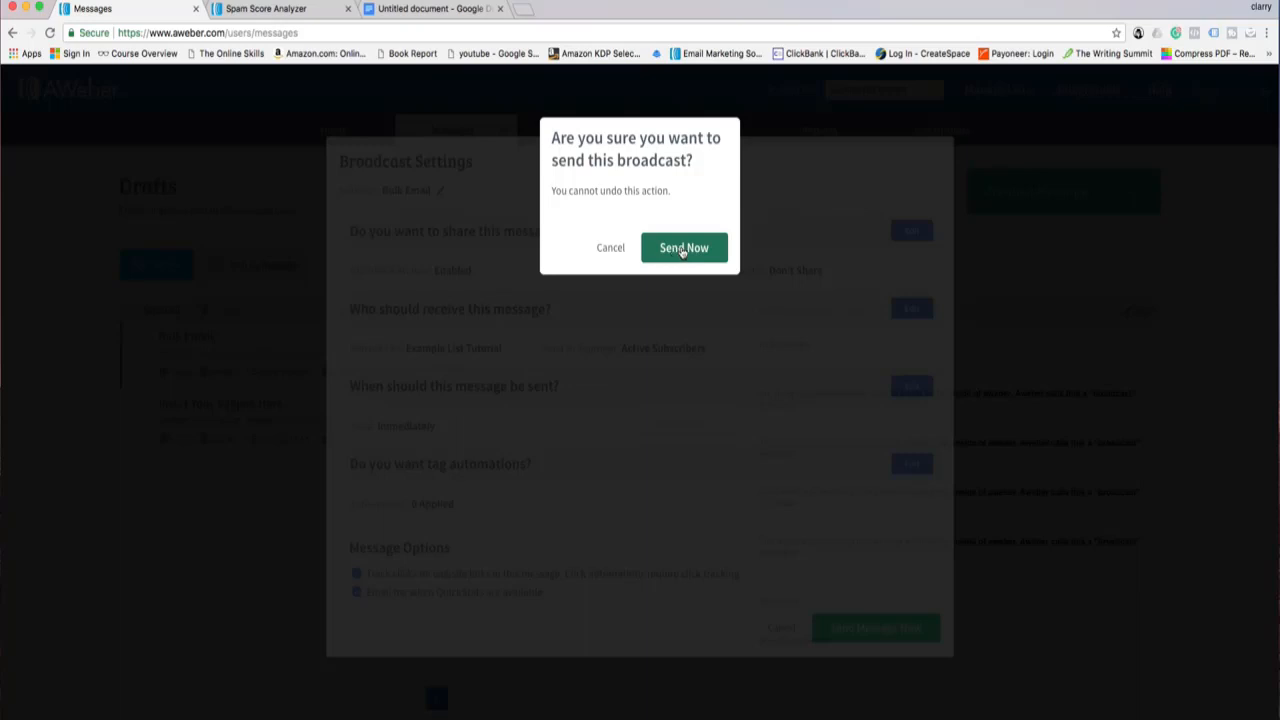
{"action": "left_click", "coordinate": [626, 253]}
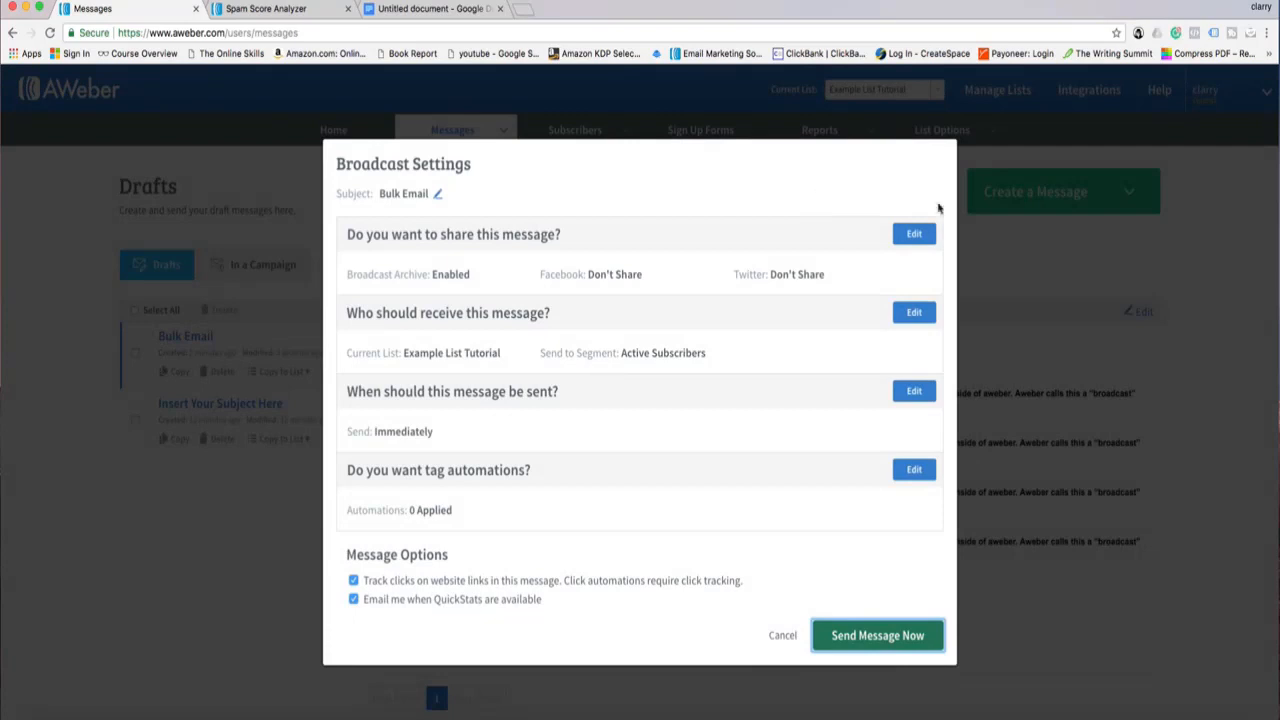
{"action": "left_click", "coordinate": [1031, 260]}
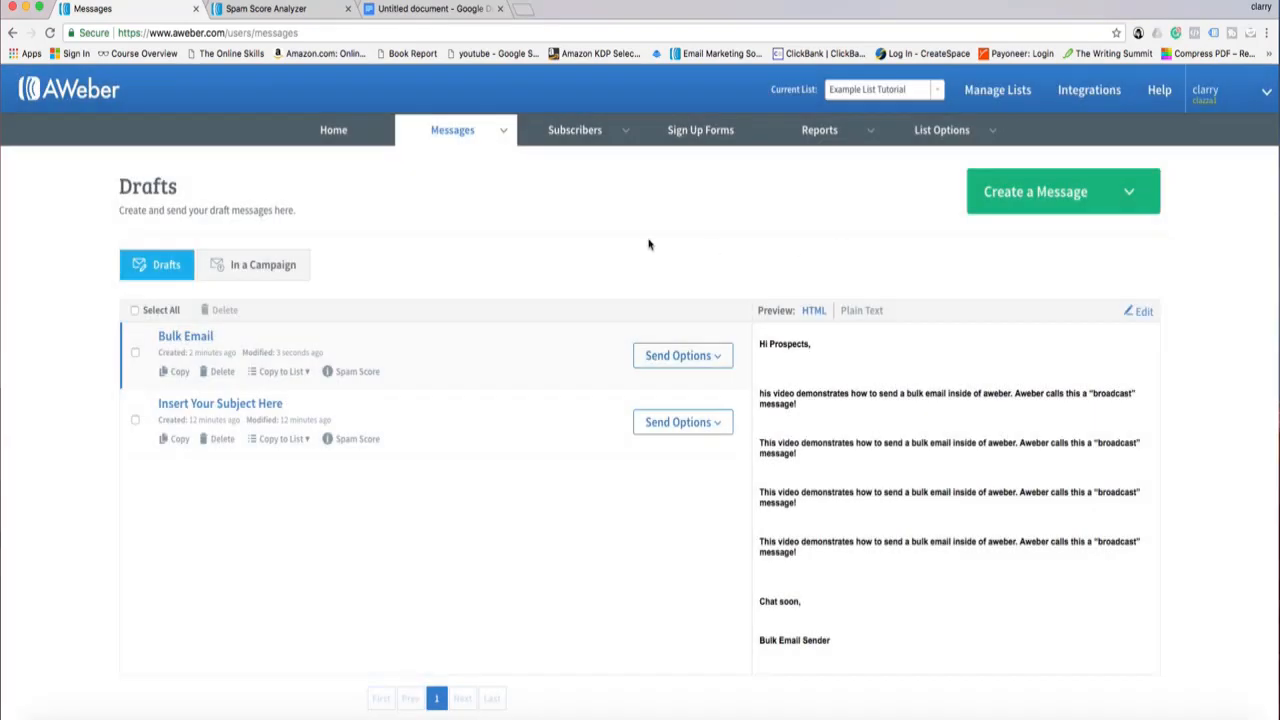